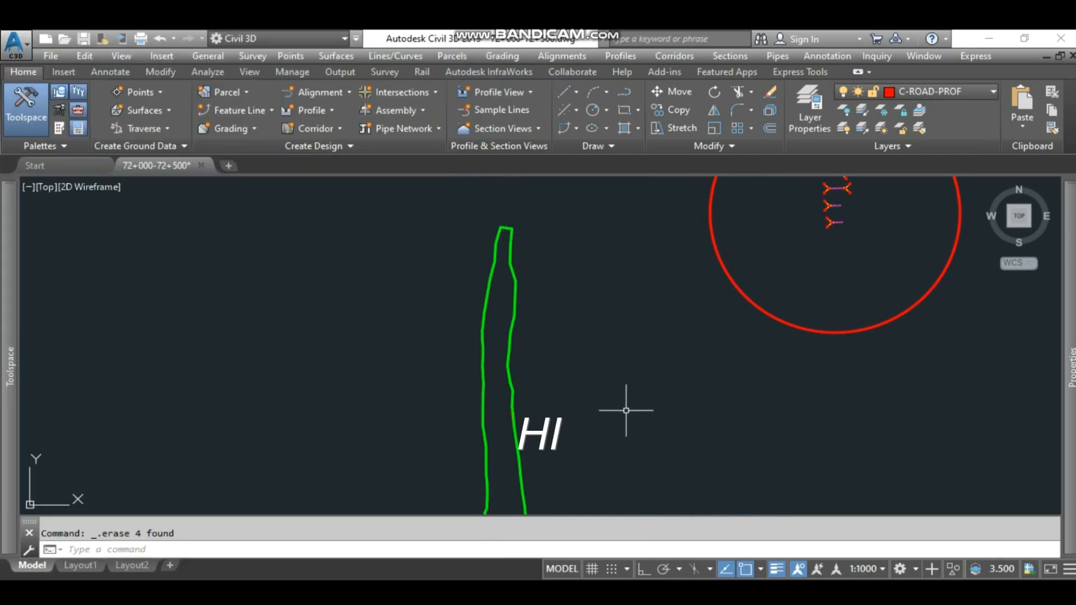
# Step: Create a centerline alignment layout named "Alignment f" with the Proposed style, All Labels set and starting station 0+000.00
pyautogui.click(320, 92)
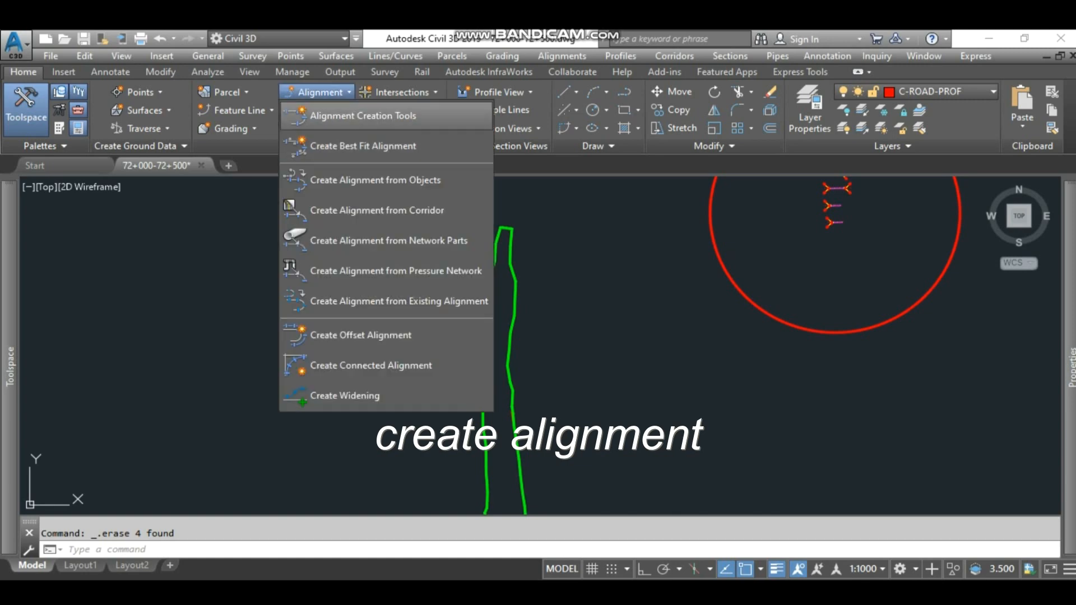
pyautogui.click(363, 115)
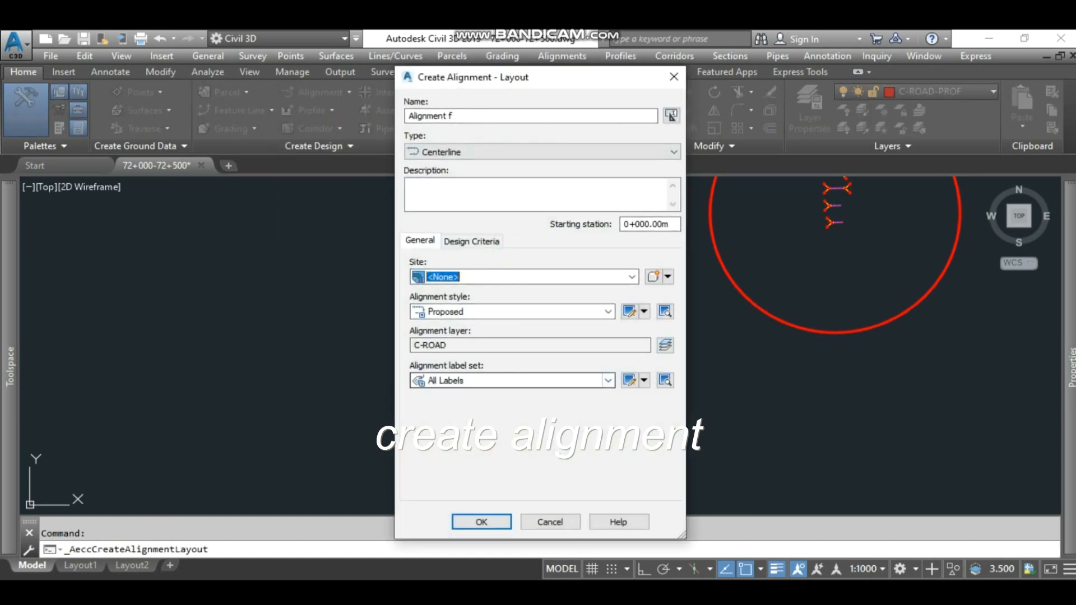
pyautogui.click(481, 522)
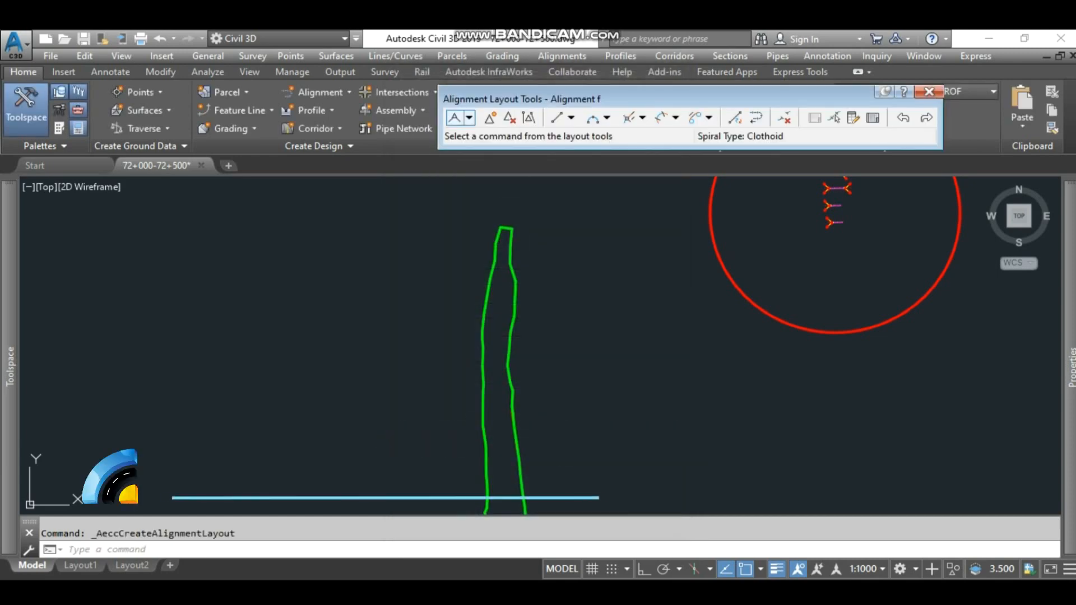
# Step: Draw the alignment as two tangents with a curve, running from the north end southward between the green boundary lines
pyautogui.click(469, 118)
pyautogui.click(542, 151)
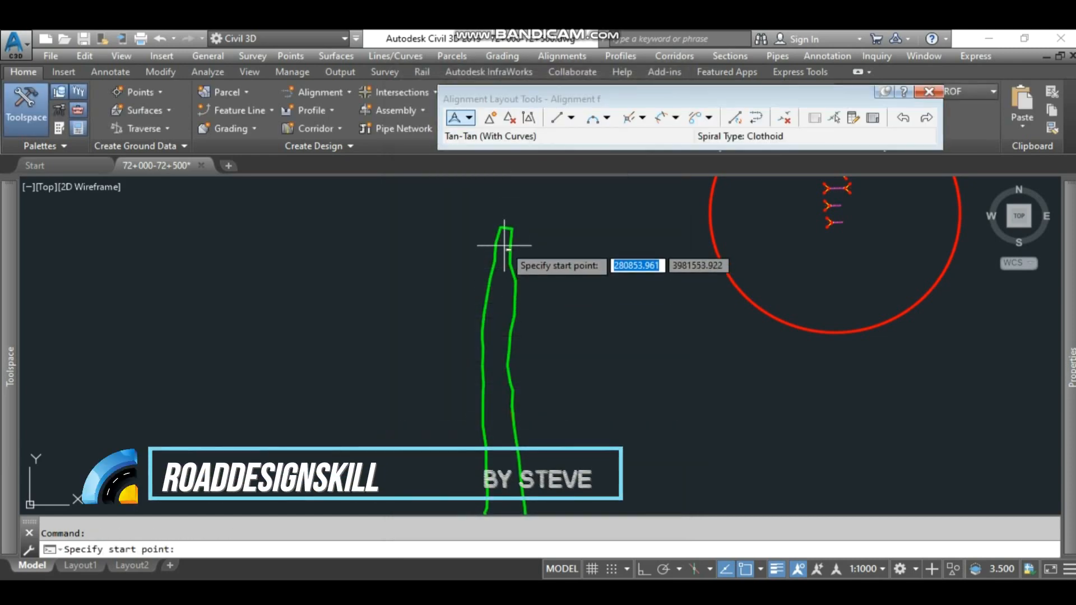
pyautogui.scroll(2, 506, 213)
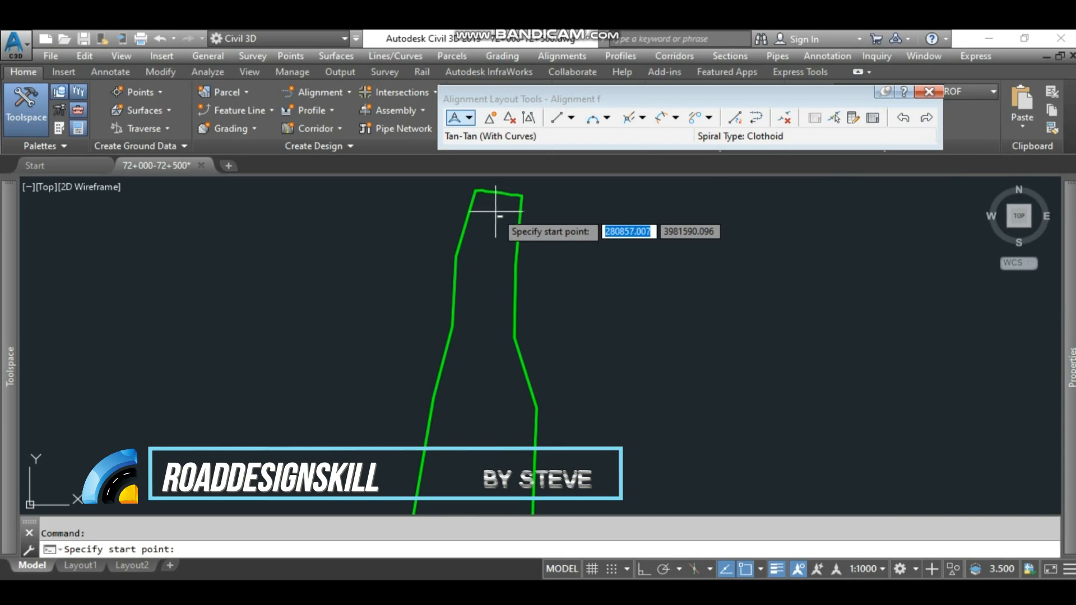
pyautogui.click(488, 268)
pyautogui.scroll(-5, 508, 189)
pyautogui.scroll(4, 477, 343)
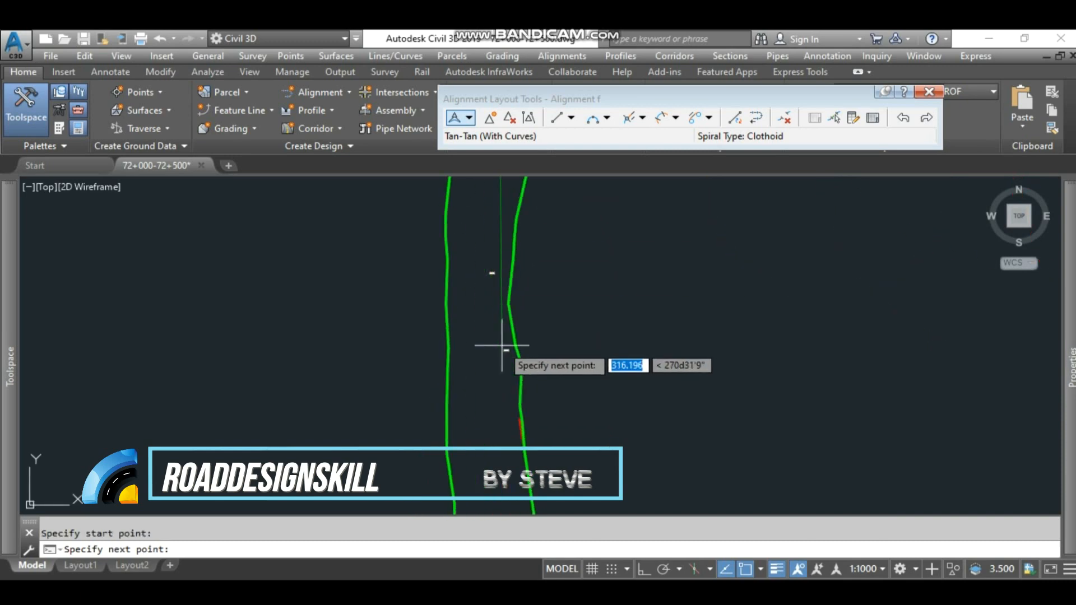
pyautogui.click(473, 335)
pyautogui.scroll(-4, 478, 293)
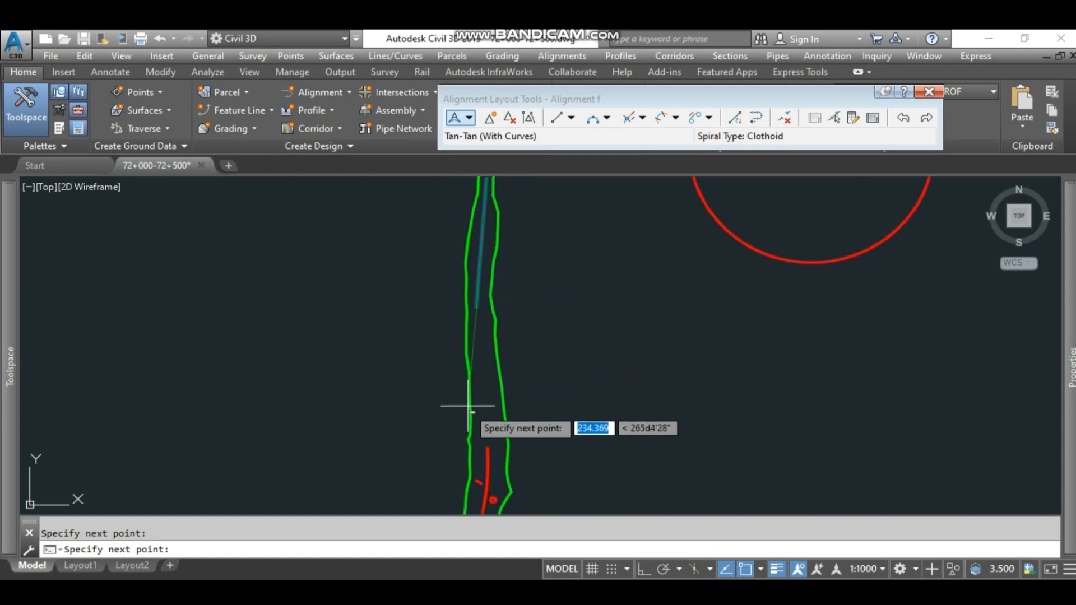
pyautogui.scroll(6, 486, 429)
pyautogui.click(497, 459)
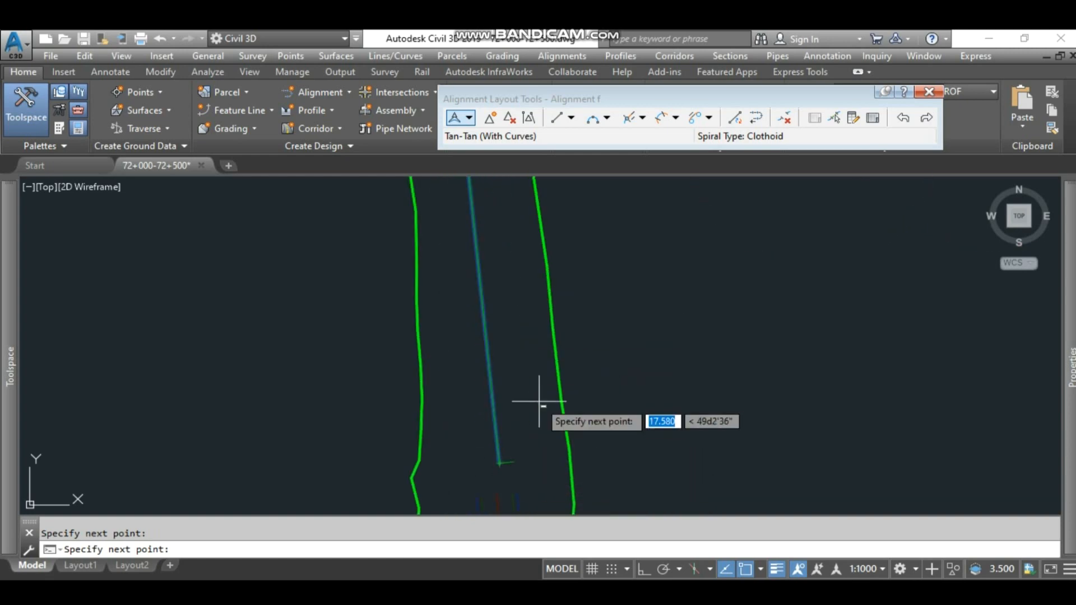
pyautogui.scroll(-5, 548, 413)
pyautogui.press('Return')
# Step: Move the midpoint of the alignment's curve slightly east to reshape the curve
pyautogui.scroll(5, 541, 421)
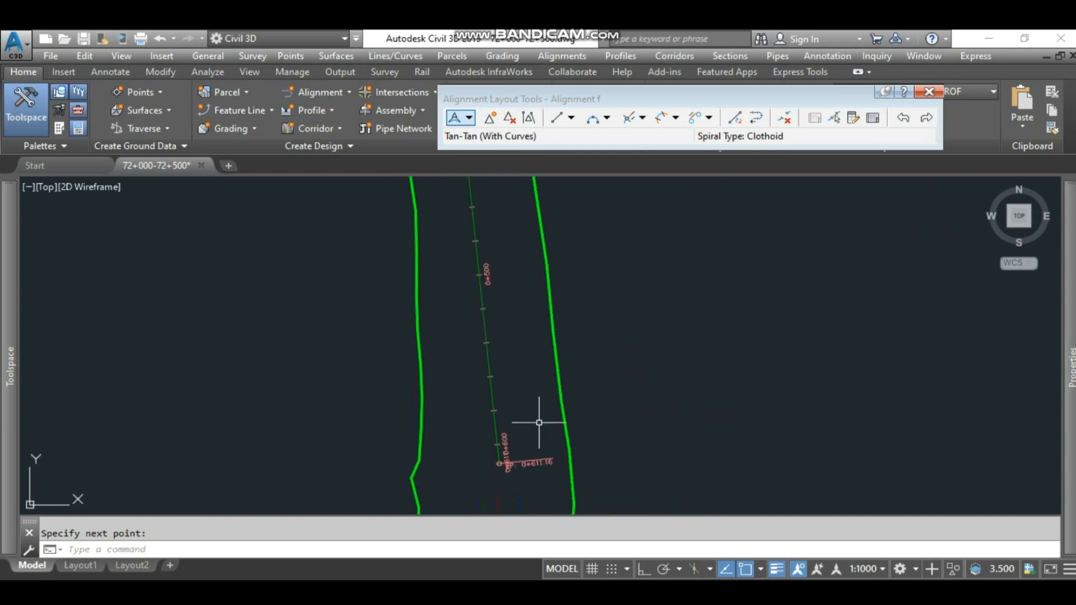
pyautogui.scroll(-4, 476, 484)
pyautogui.scroll(5, 462, 270)
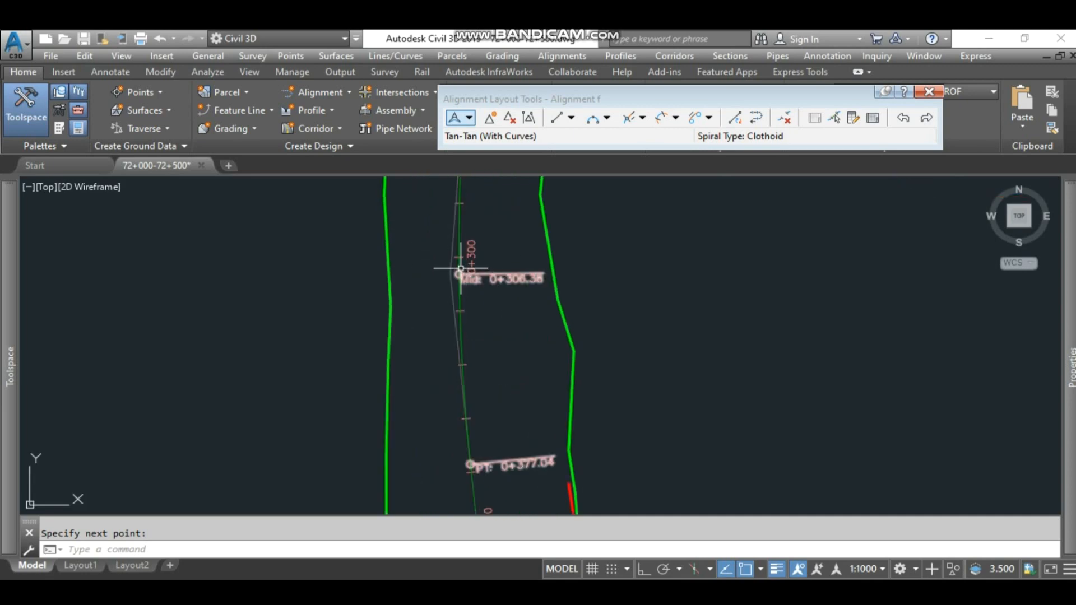
pyautogui.click(457, 270)
pyautogui.scroll(7, 459, 273)
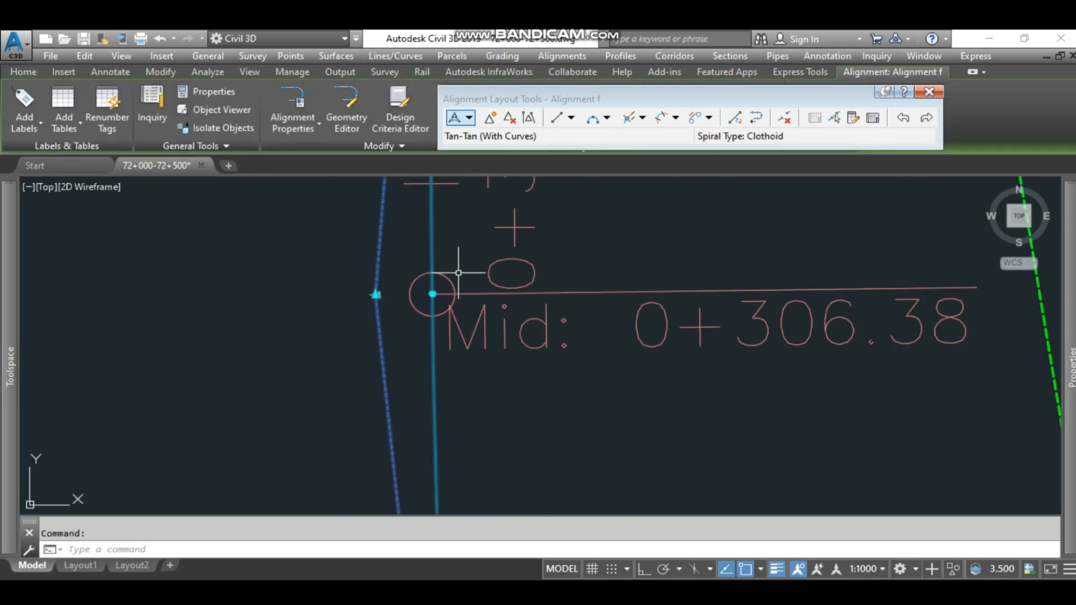
pyautogui.click(432, 294)
pyautogui.click(494, 293)
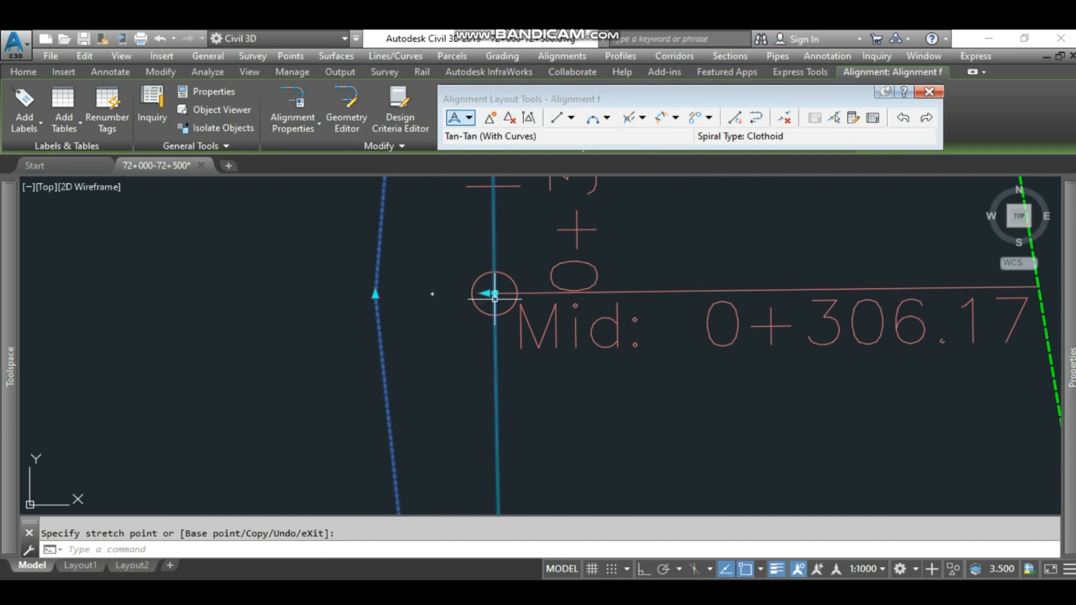
pyautogui.press('Escape')
pyautogui.press('Escape')
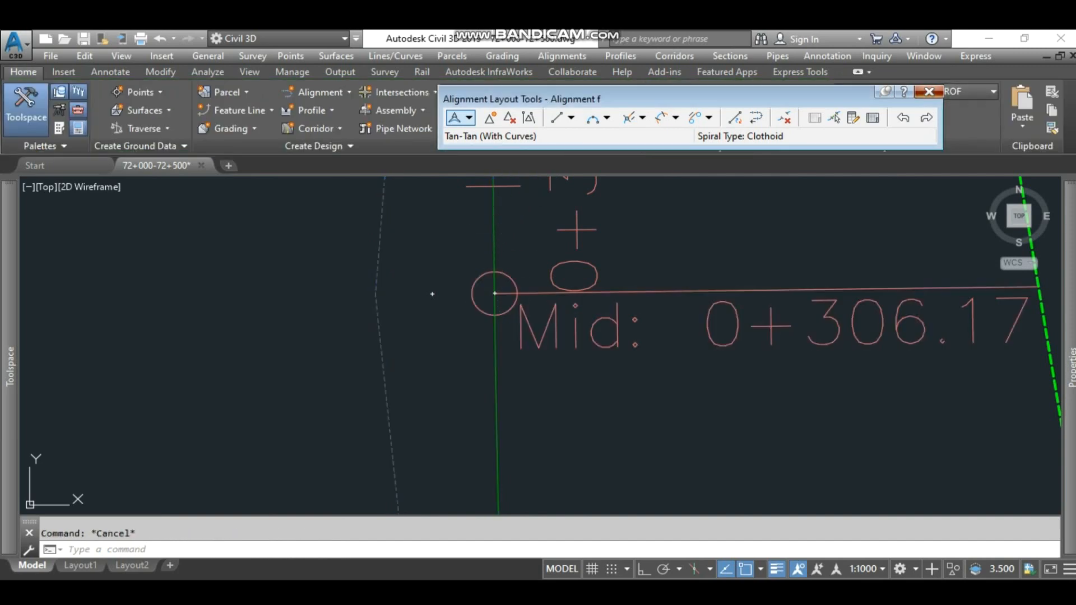
# Step: Create one offset alignment on each side of Alignment f at 3.65 m, using the name template 1
pyautogui.click(507, 223)
pyautogui.click(459, 245)
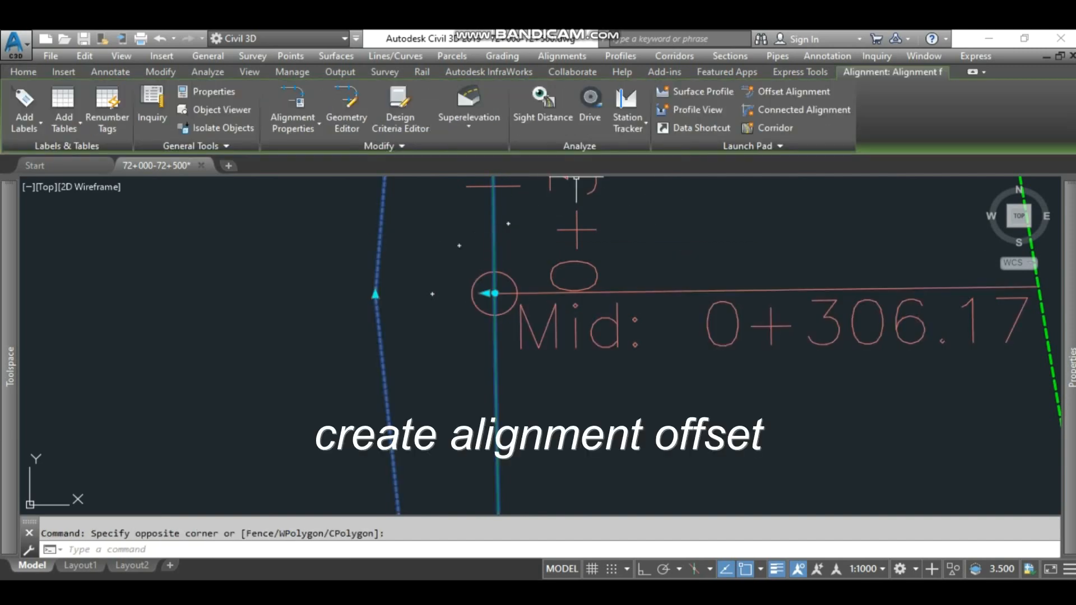
pyautogui.click(793, 91)
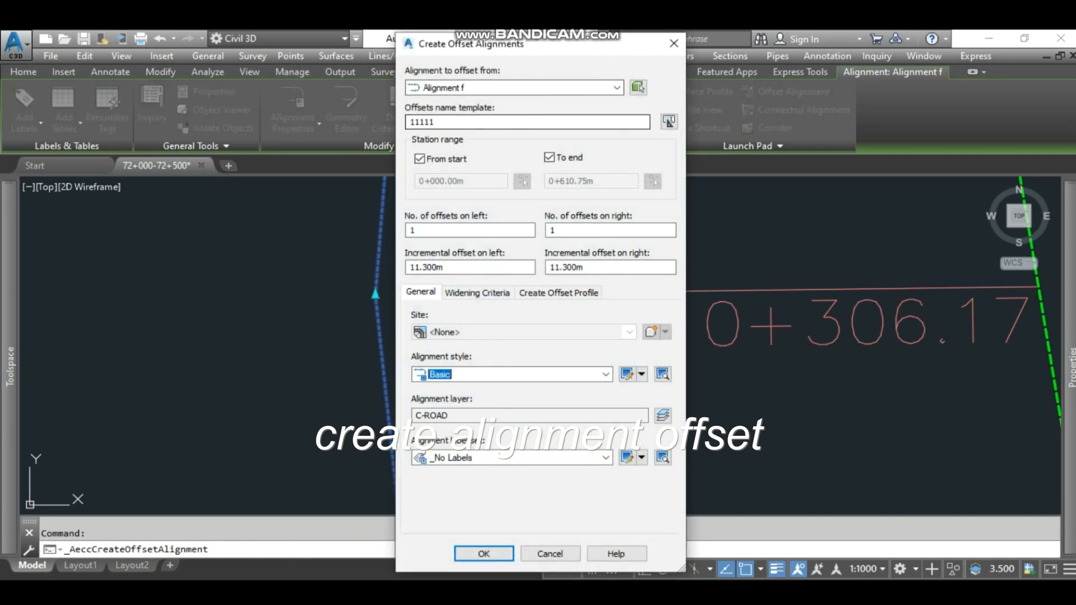
pyautogui.doubleClick(422, 122)
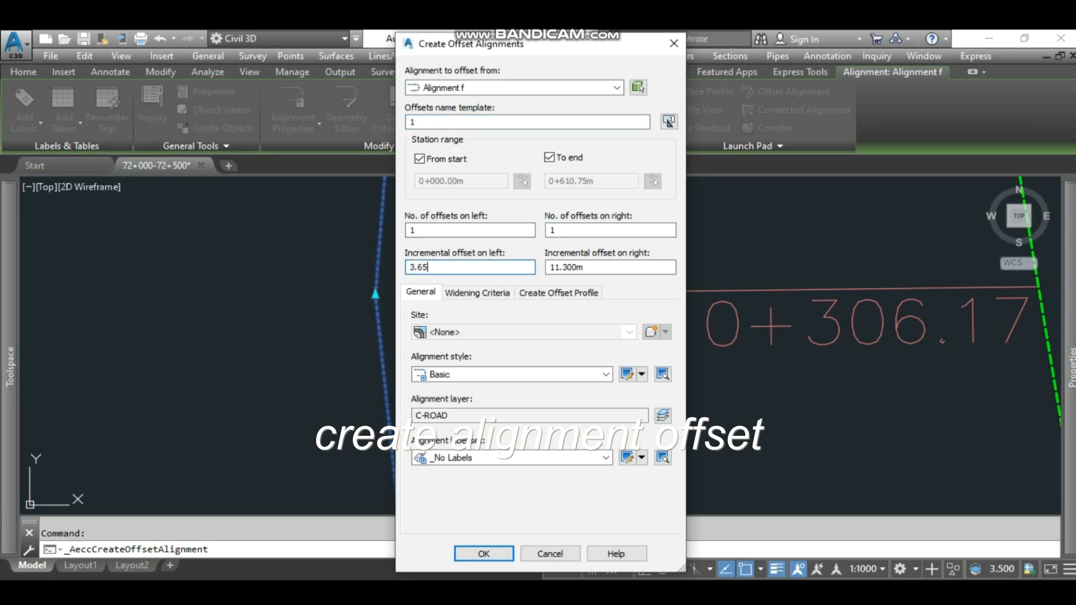
pyautogui.press('Tab')
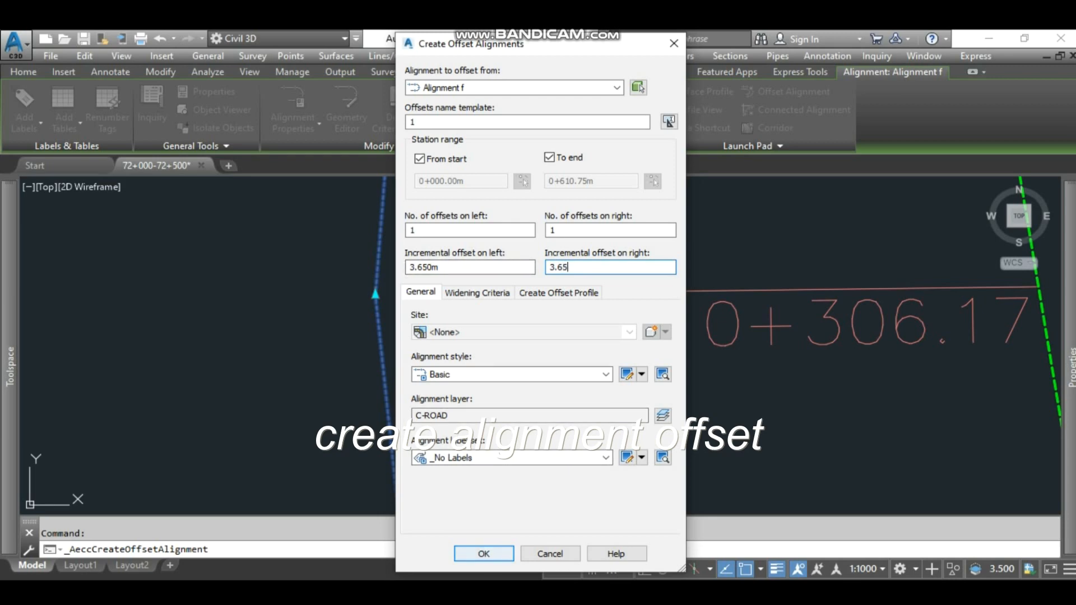
pyautogui.press('Return')
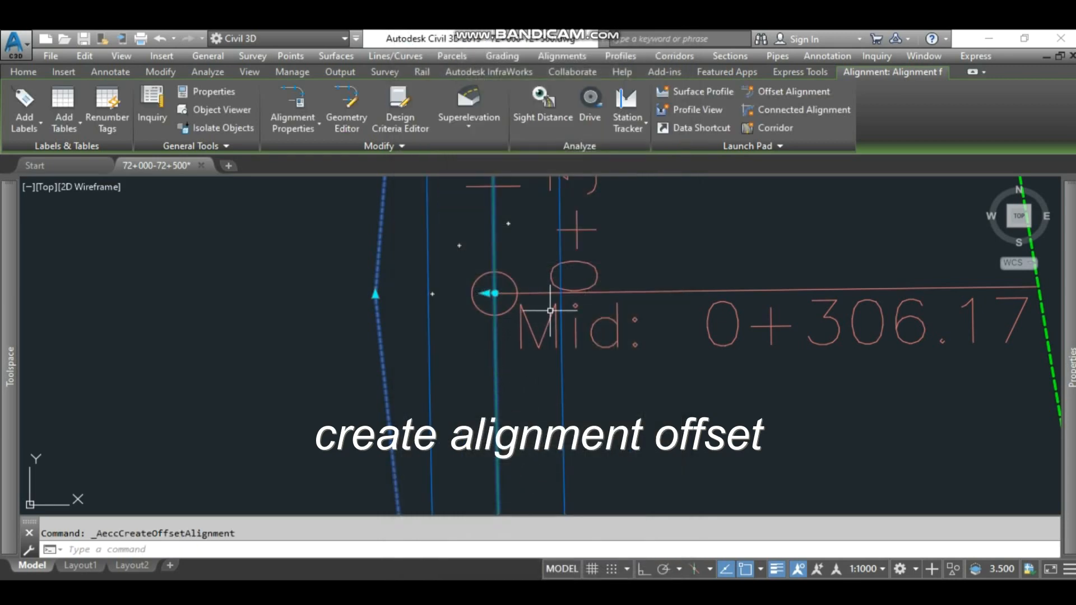
pyautogui.press('Escape')
# Step: Add a 9 m widening to the western offset alignment from about station 0+109 to 0+160, without making it a new alignment
pyautogui.scroll(-5, 551, 310)
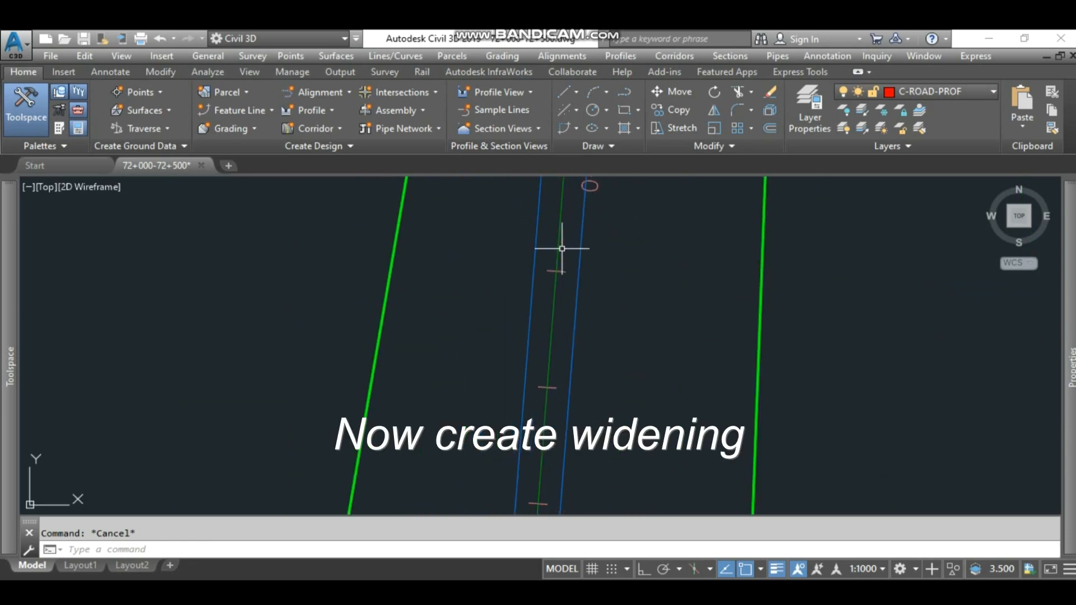
pyautogui.click(538, 222)
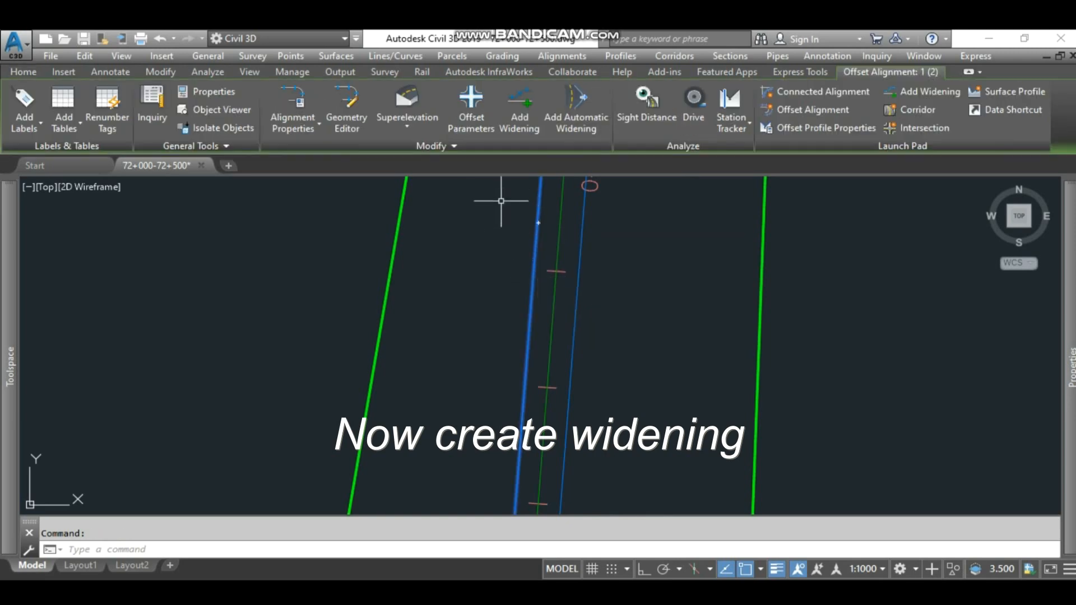
pyautogui.click(520, 109)
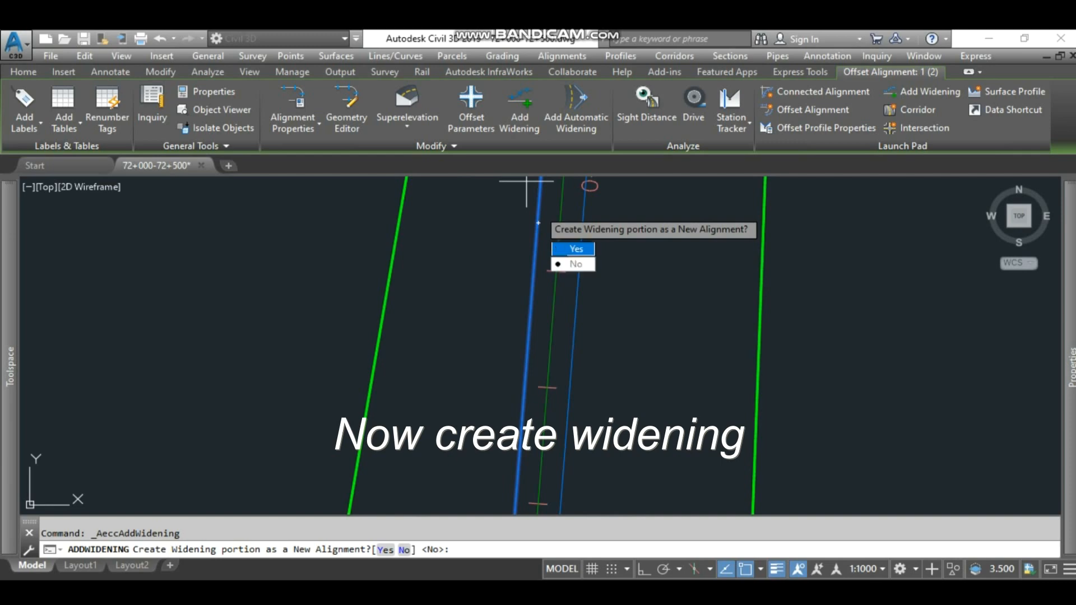
pyautogui.press('Return')
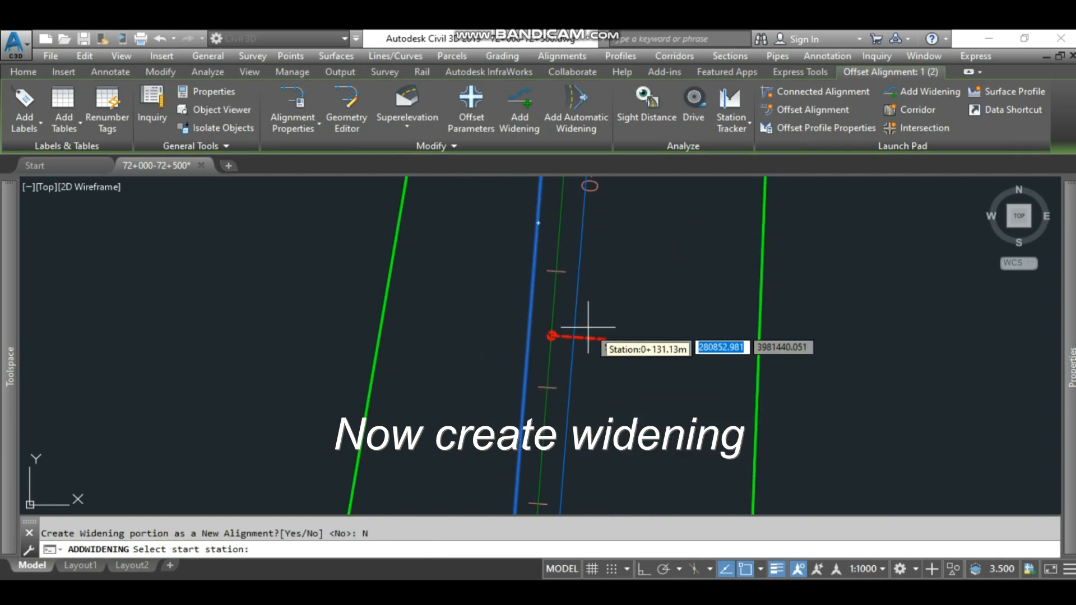
pyautogui.click(392, 195)
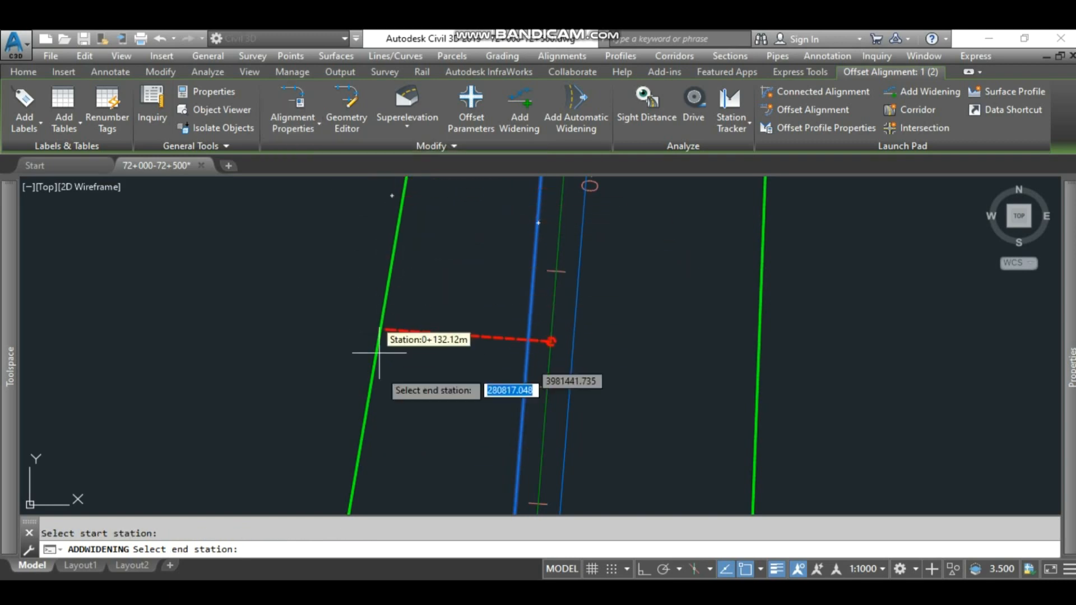
pyautogui.click(383, 494)
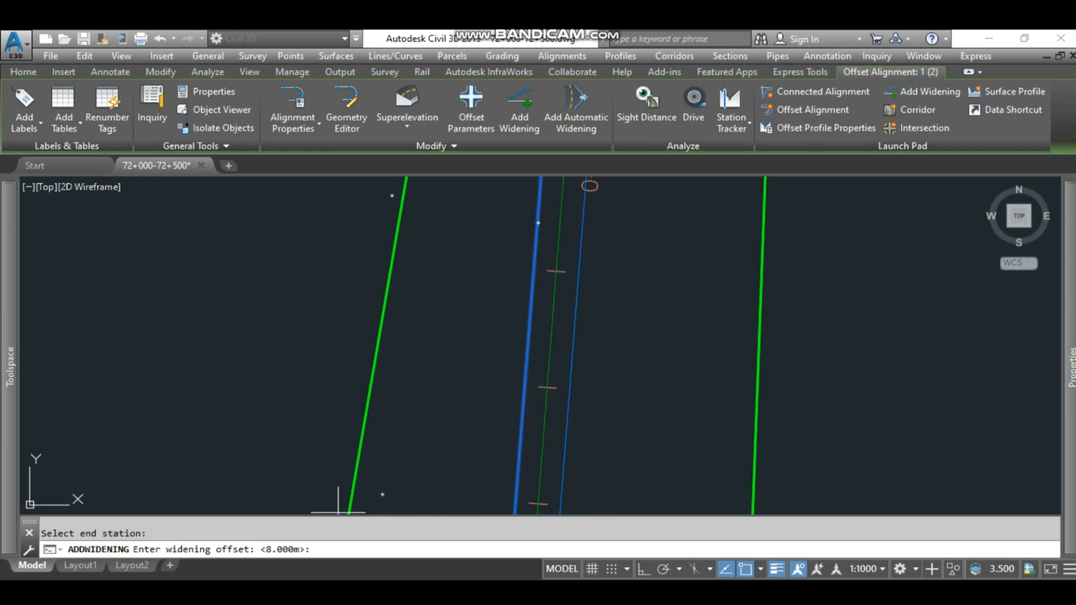
pyautogui.press('Return')
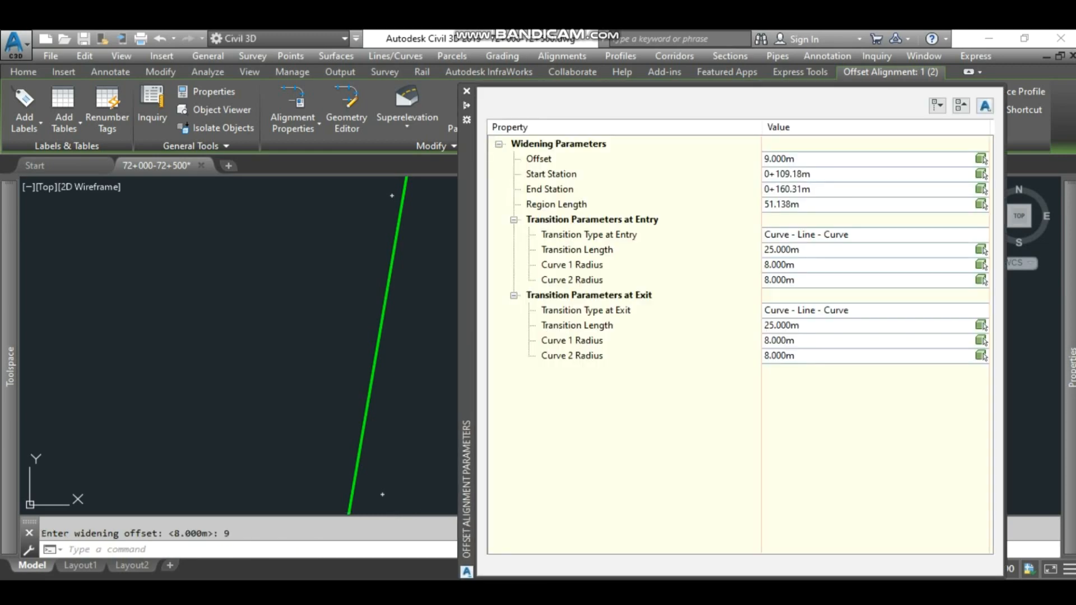
pyautogui.click(452, 91)
pyautogui.scroll(-3, 553, 279)
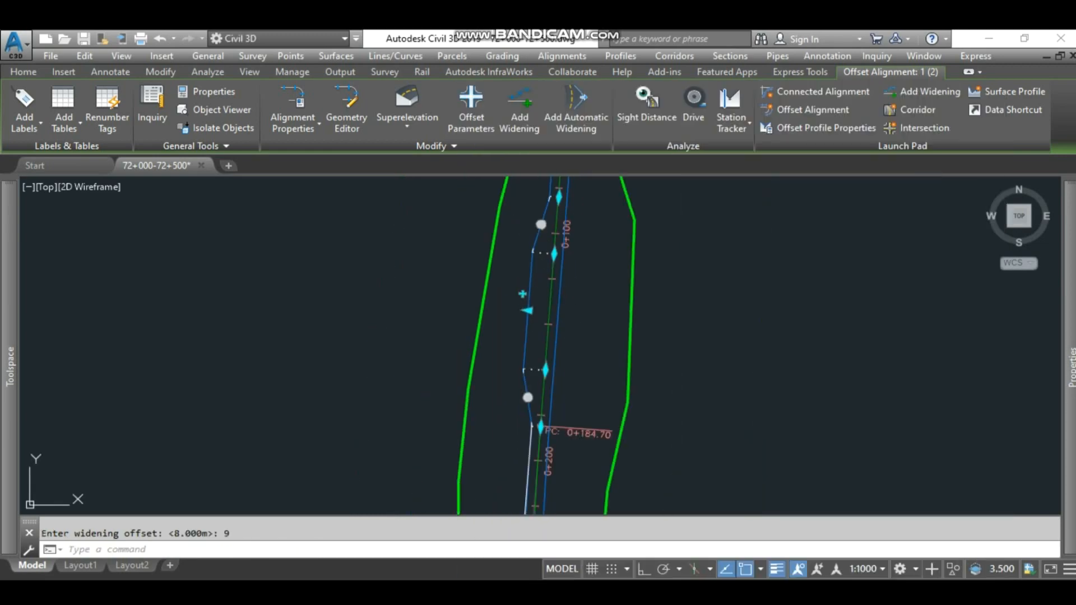
pyautogui.press('Escape')
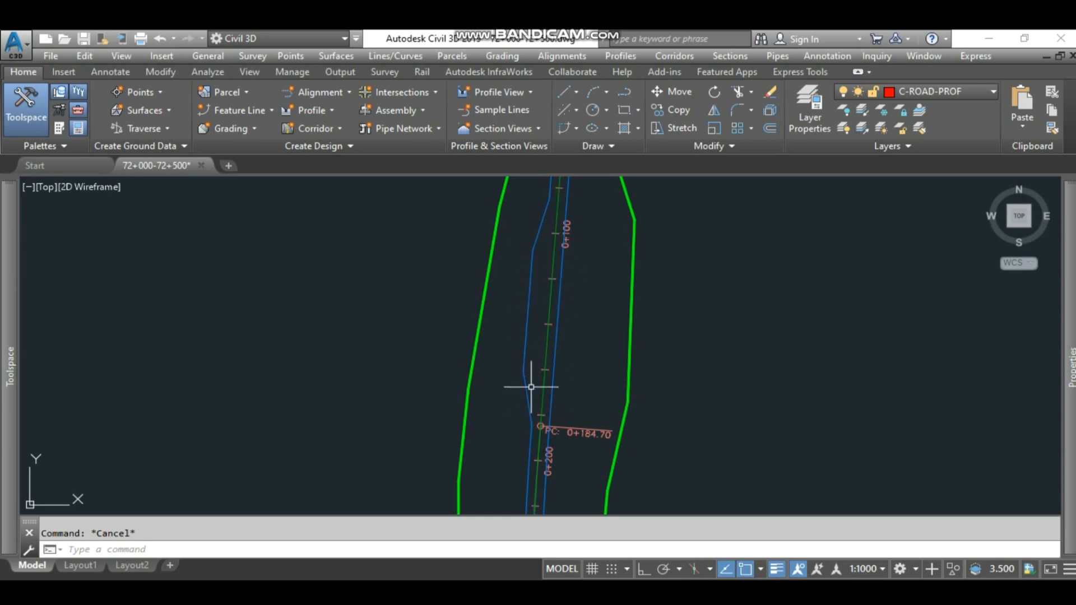
# Step: Create a profile of Alignment f from the surface "first" and place its profile view in the empty area west of the road
pyautogui.moveTo(545, 238)
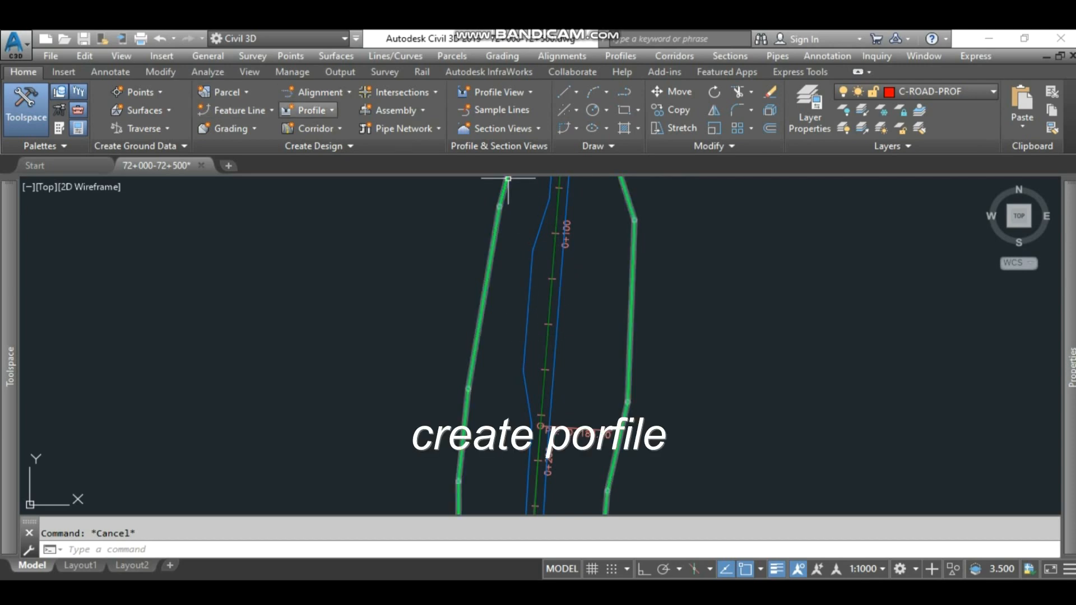
pyautogui.click(312, 110)
pyautogui.click(347, 134)
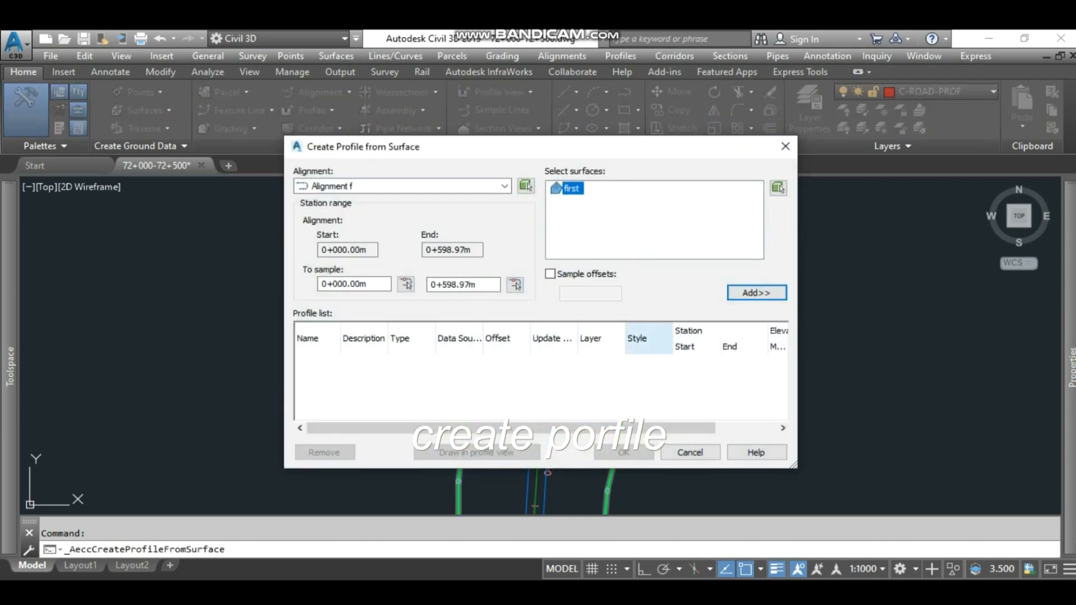
pyautogui.click(756, 293)
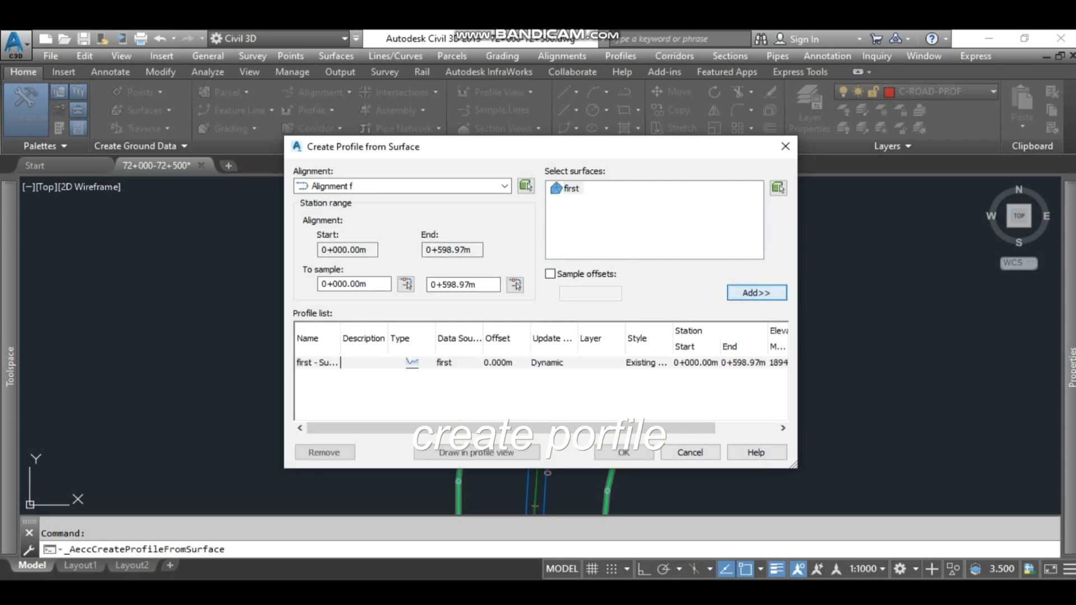
pyautogui.click(477, 452)
pyautogui.click(680, 478)
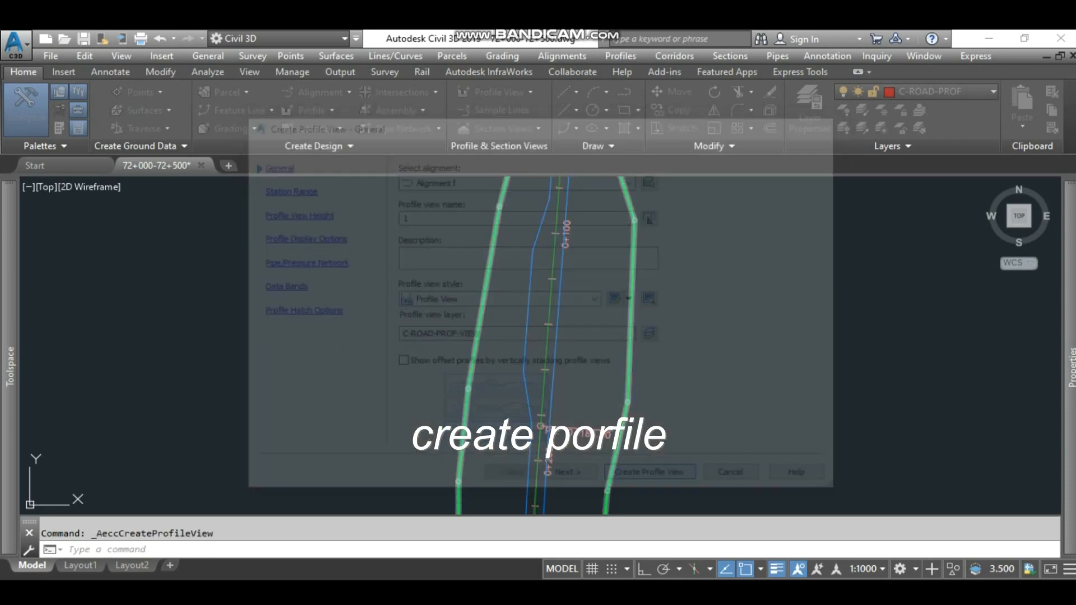
pyautogui.click(516, 365)
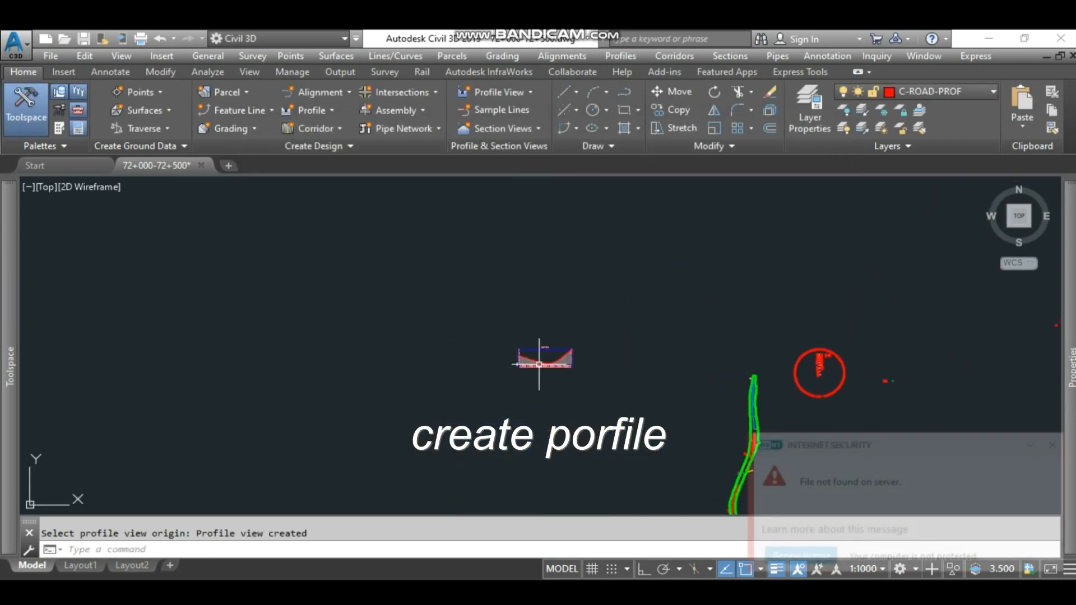
# Step: Start a design profile named f in Alignment f's profile view, using the Design Profile style and Complete Label Set
pyautogui.scroll(8, 549, 352)
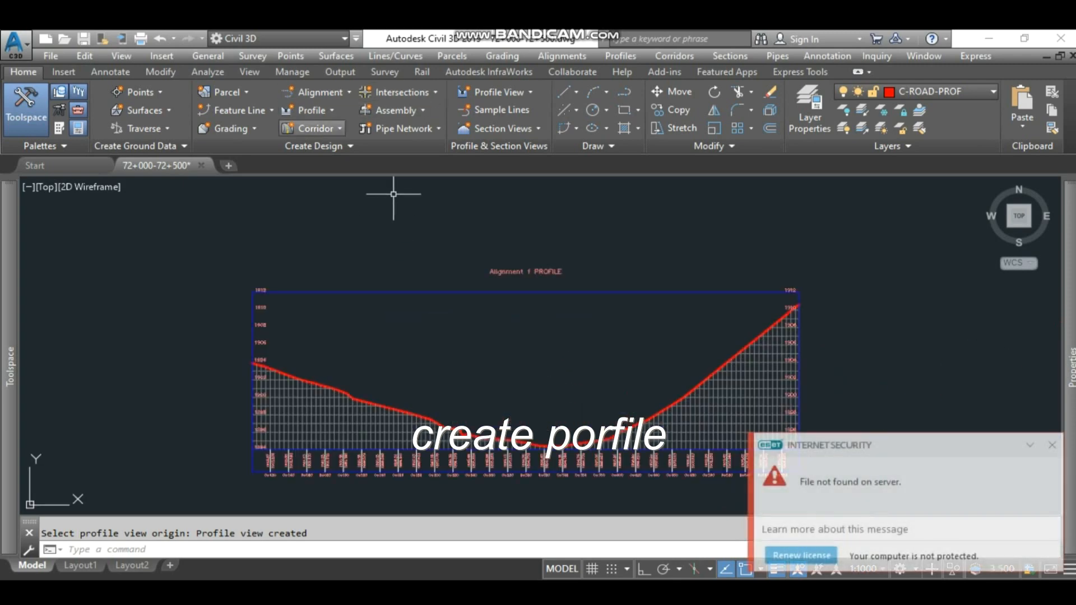
pyautogui.click(309, 408)
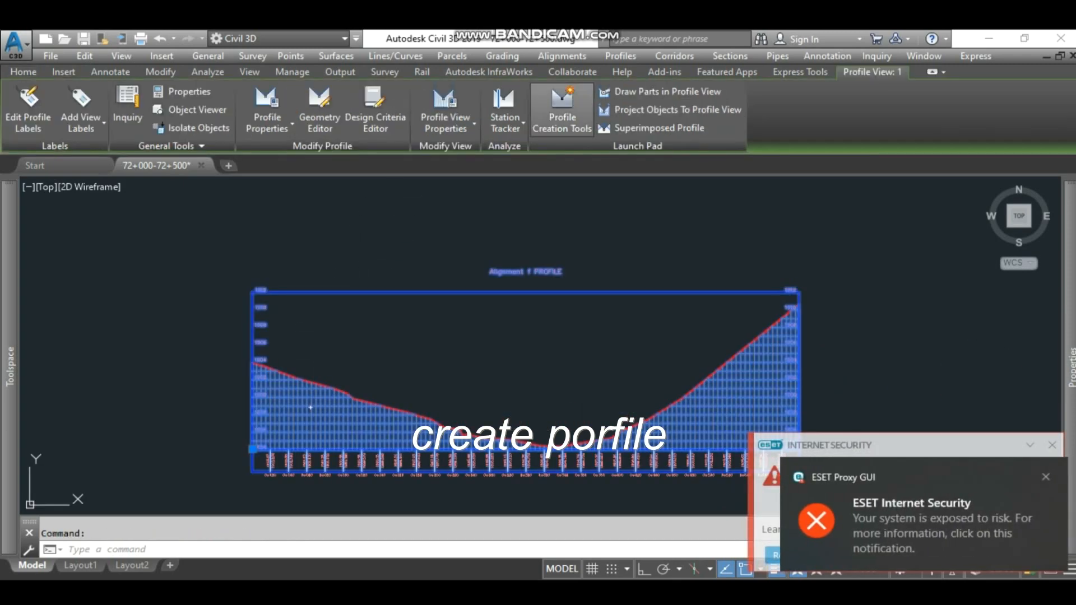
pyautogui.click(562, 112)
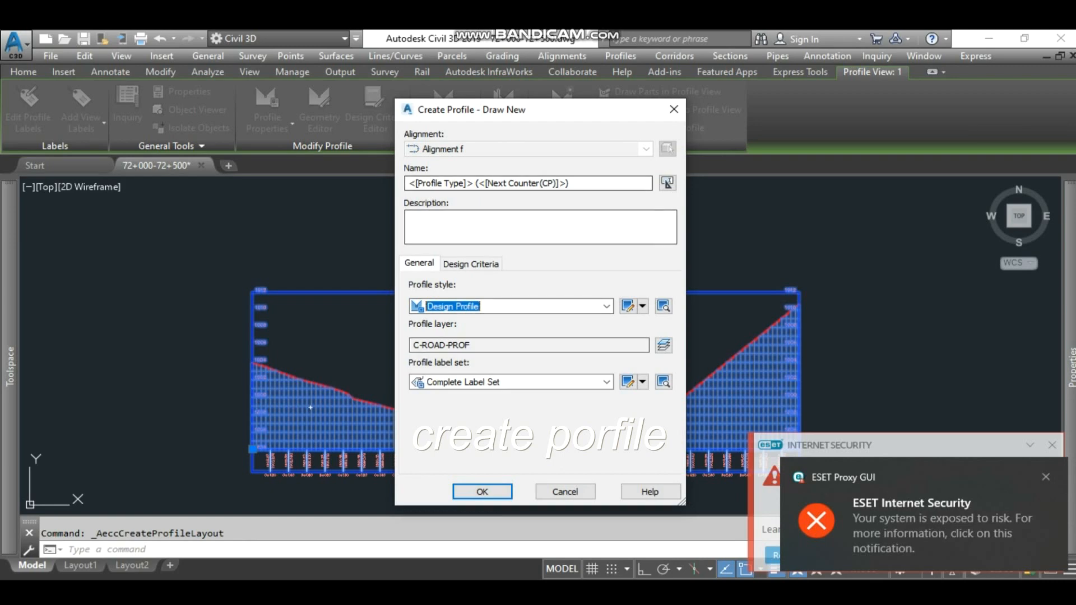
pyautogui.moveTo(582, 184); pyautogui.dragTo(407, 184)
pyautogui.write('f')
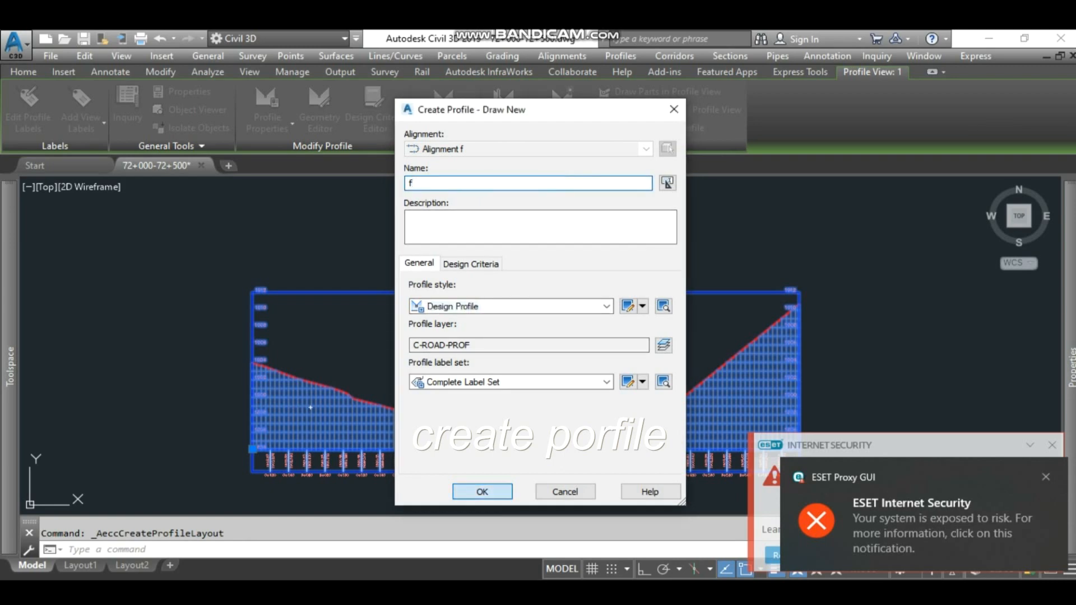
pyautogui.press('Return')
# Step: Draw profile tangents with curves from the ground line's start to its end, with PVIs at about stations 0+210, 0+340 and 0+430
pyautogui.click(192, 135)
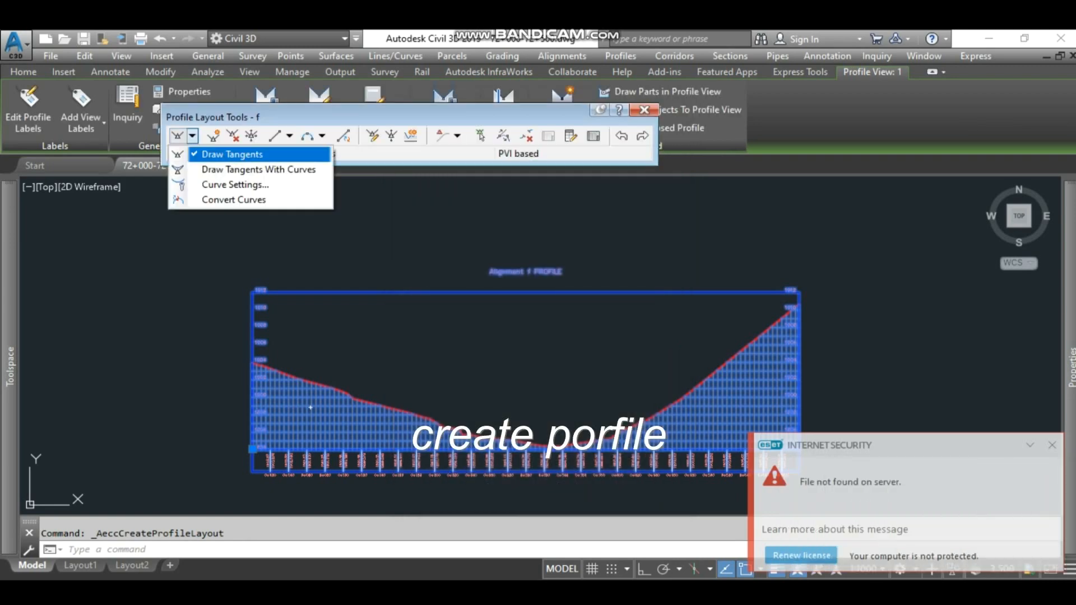
pyautogui.click(252, 174)
pyautogui.scroll(8, 277, 362)
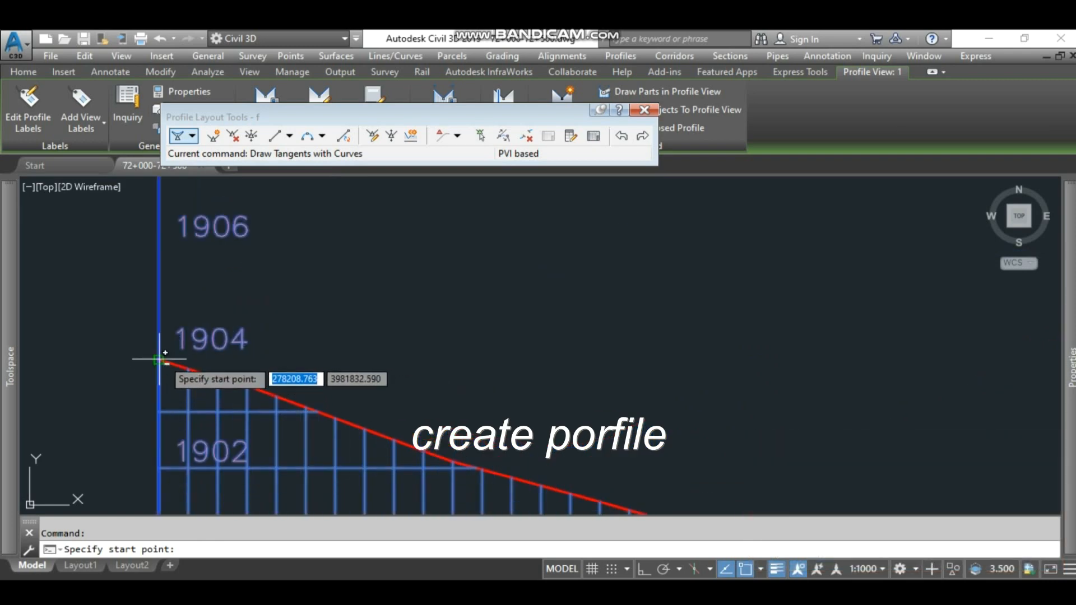
pyautogui.click(164, 361)
pyautogui.scroll(-5, 493, 324)
pyautogui.scroll(5, 517, 315)
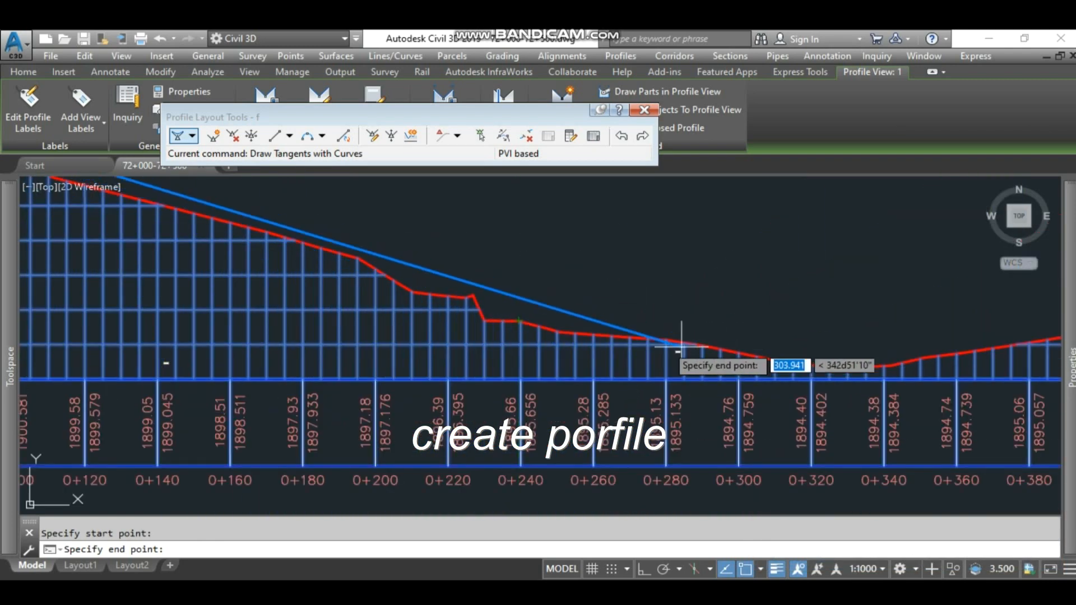
pyautogui.click(414, 291)
pyautogui.scroll(-4, 499, 292)
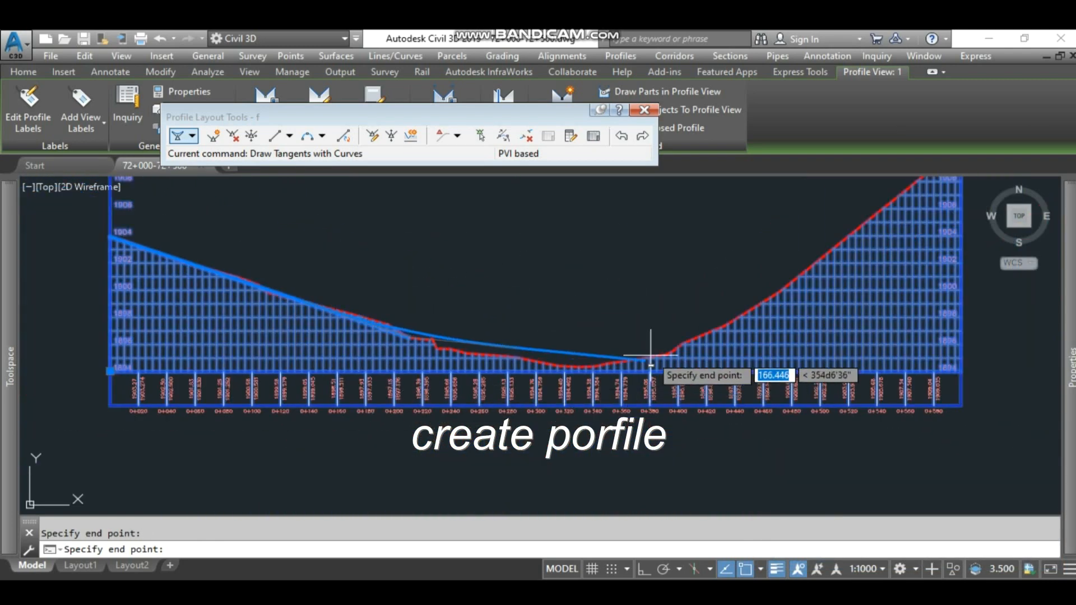
pyautogui.click(593, 367)
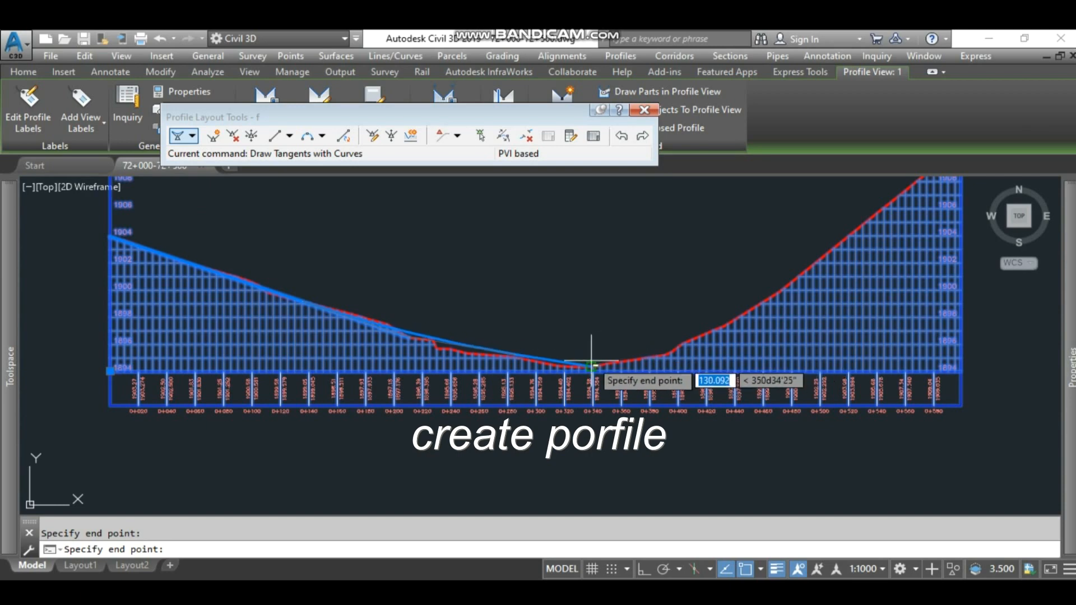
pyautogui.click(721, 326)
pyautogui.scroll(-4, 621, 364)
pyautogui.scroll(5, 715, 309)
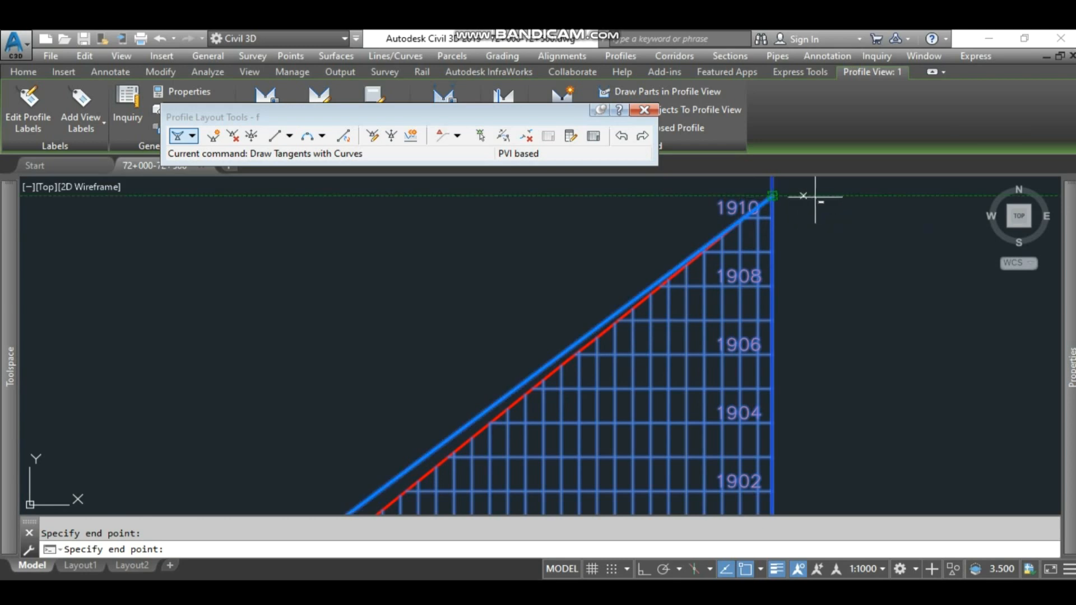
pyautogui.click(773, 196)
pyautogui.press('Return')
pyautogui.scroll(-7, 443, 320)
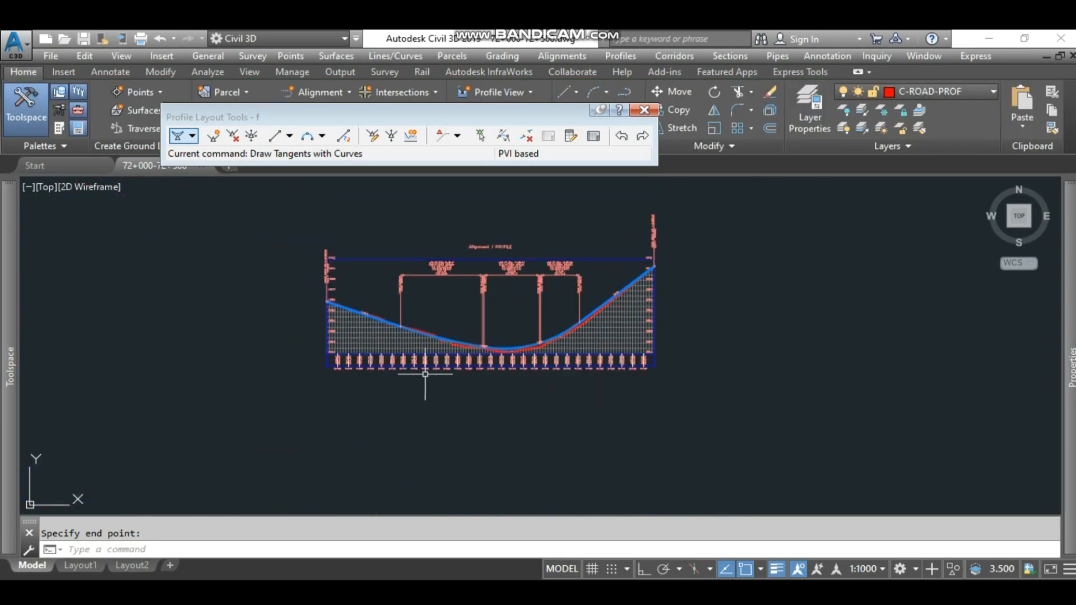
pyautogui.press('Escape')
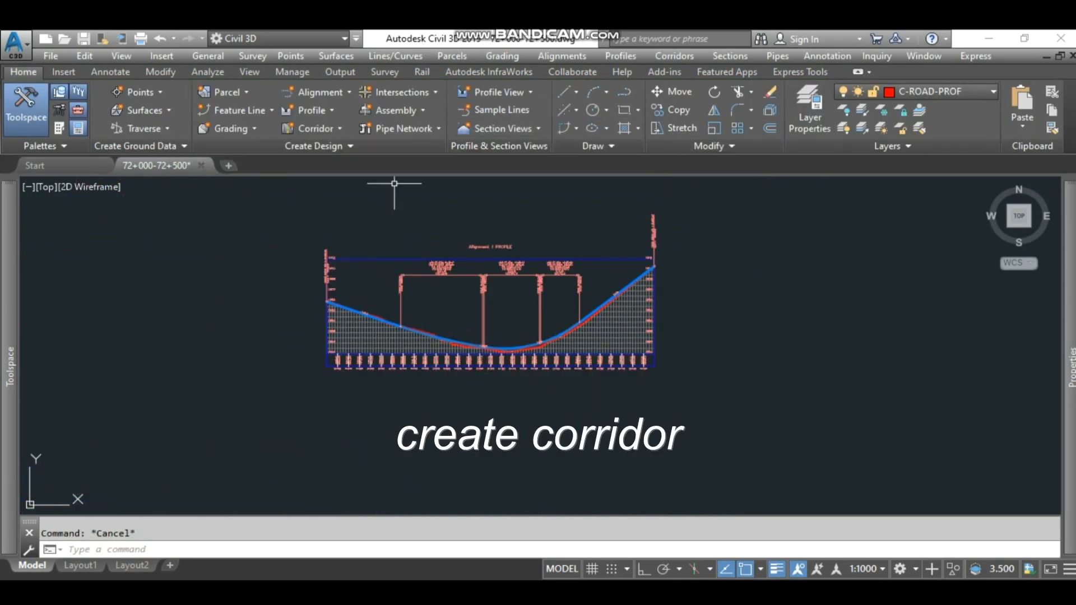
# Step: Create Corridor f from Alignment f and profile f with Assembly - 01, target surface "first", and baseline and region parameters enabled
pyautogui.click(314, 129)
pyautogui.click(328, 151)
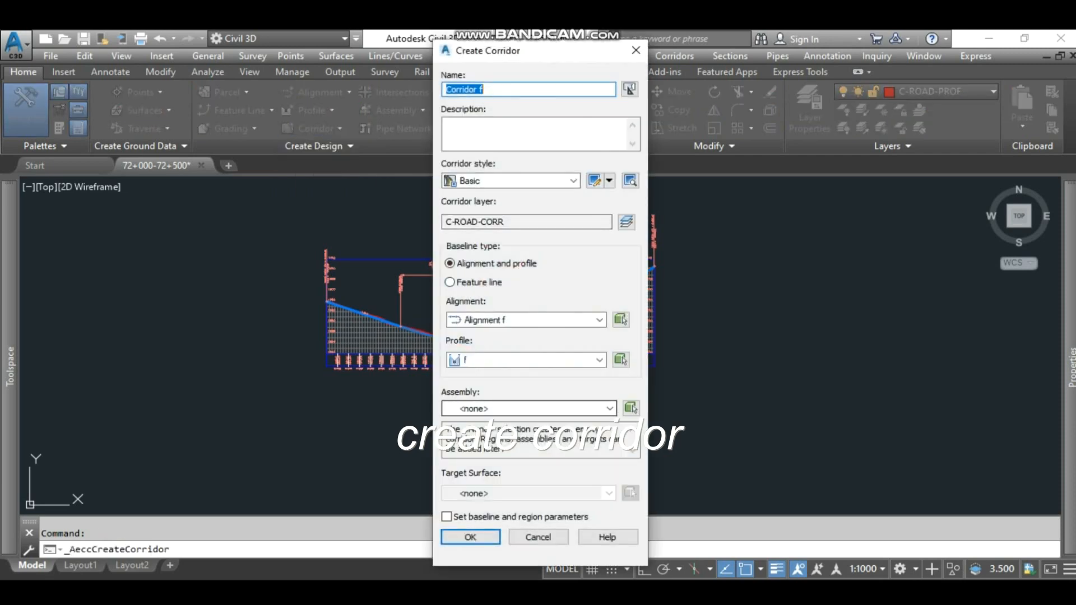
pyautogui.click(530, 409)
pyautogui.click(504, 435)
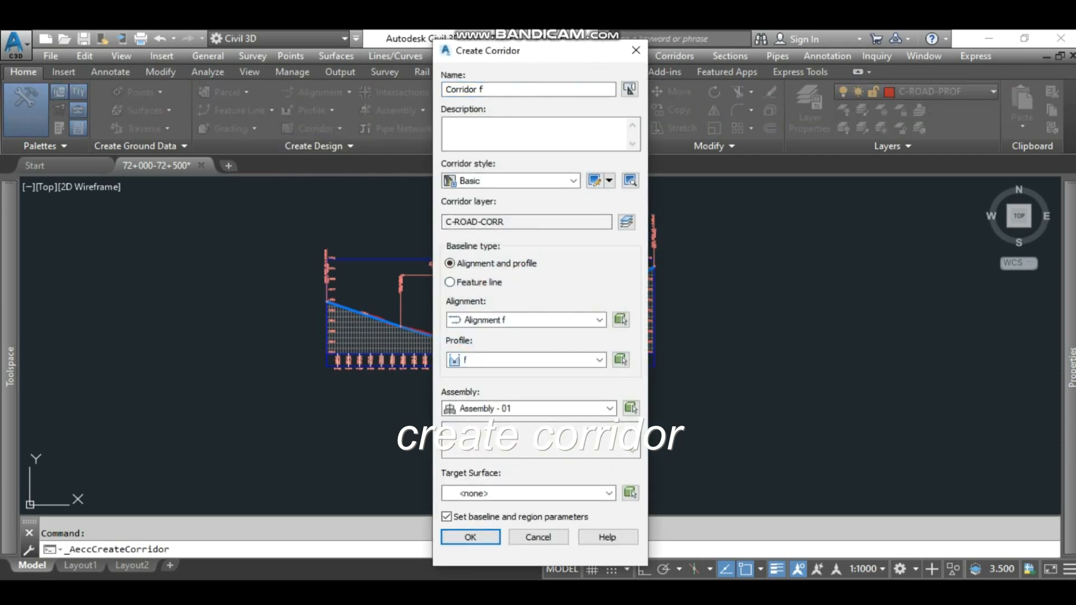
pyautogui.click(530, 494)
pyautogui.click(483, 519)
pyautogui.click(470, 537)
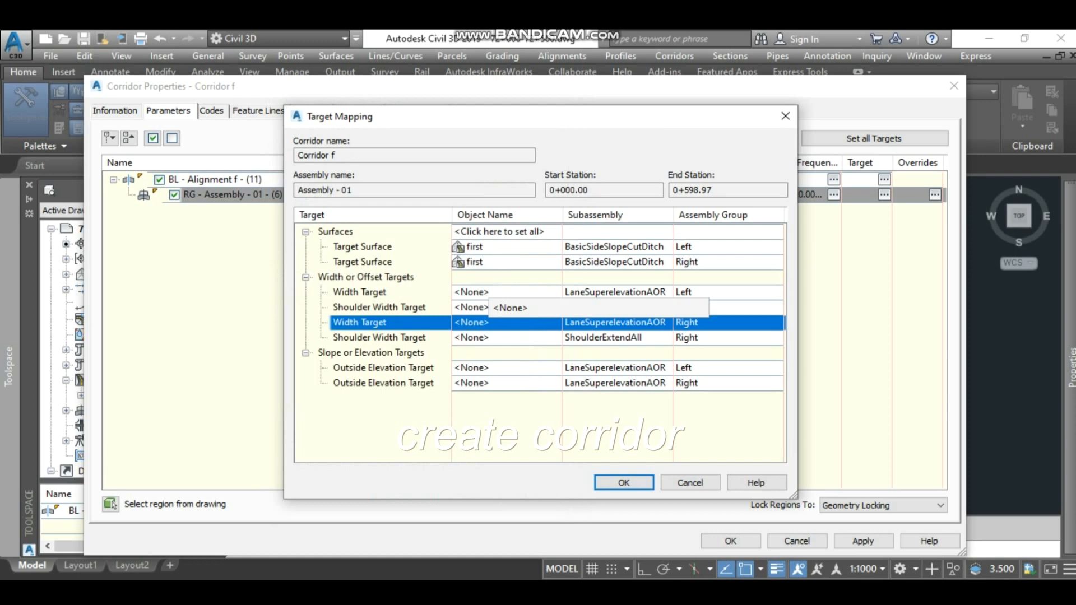
# Step: Set the left lane's width target to offset alignment 1
pyautogui.click(493, 292)
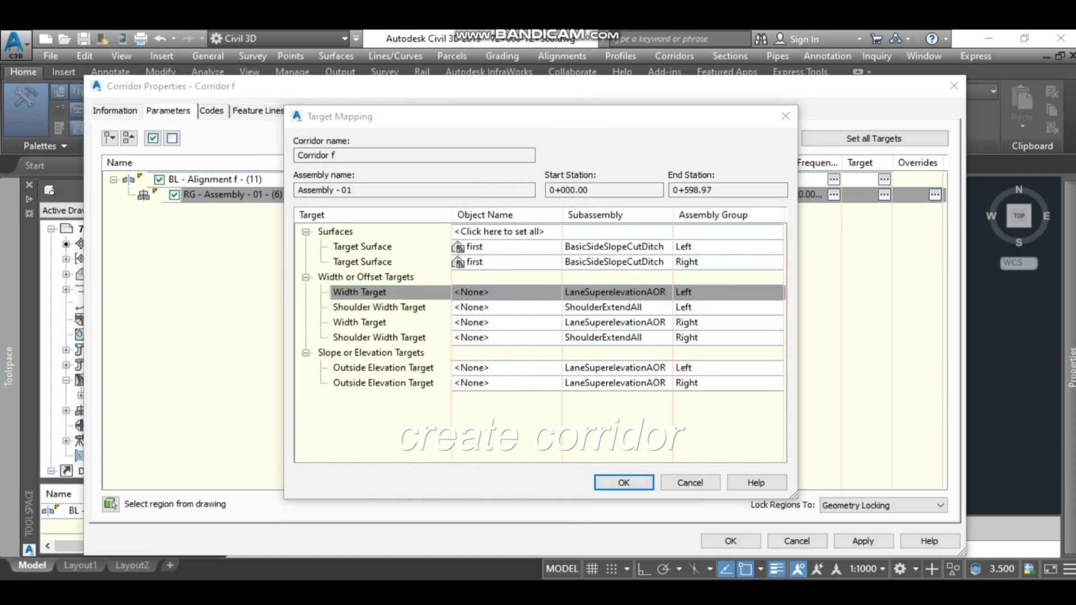
pyautogui.click(422, 135)
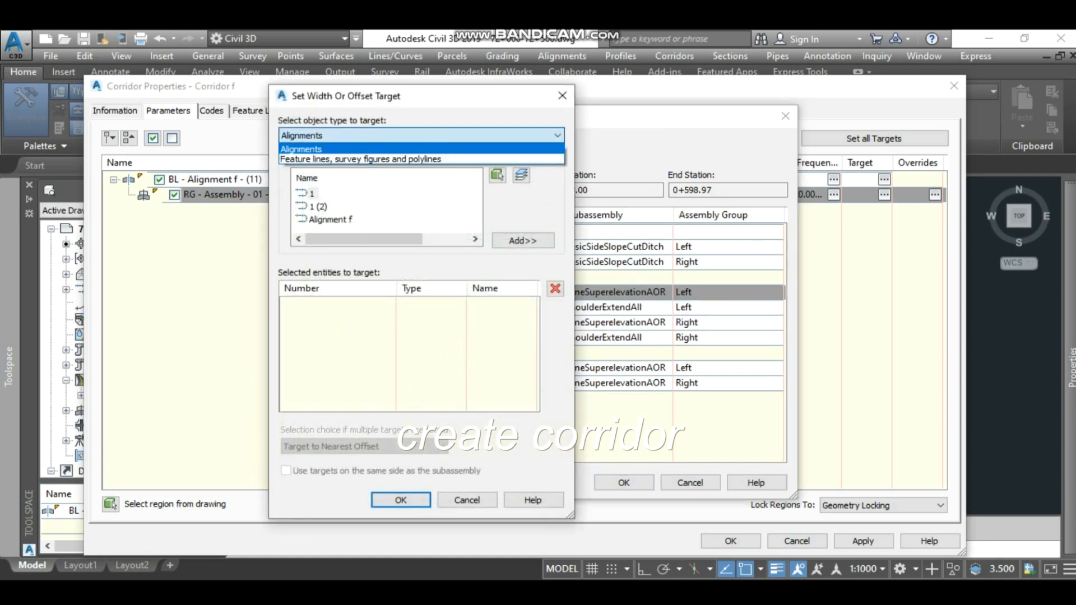
pyautogui.click(421, 135)
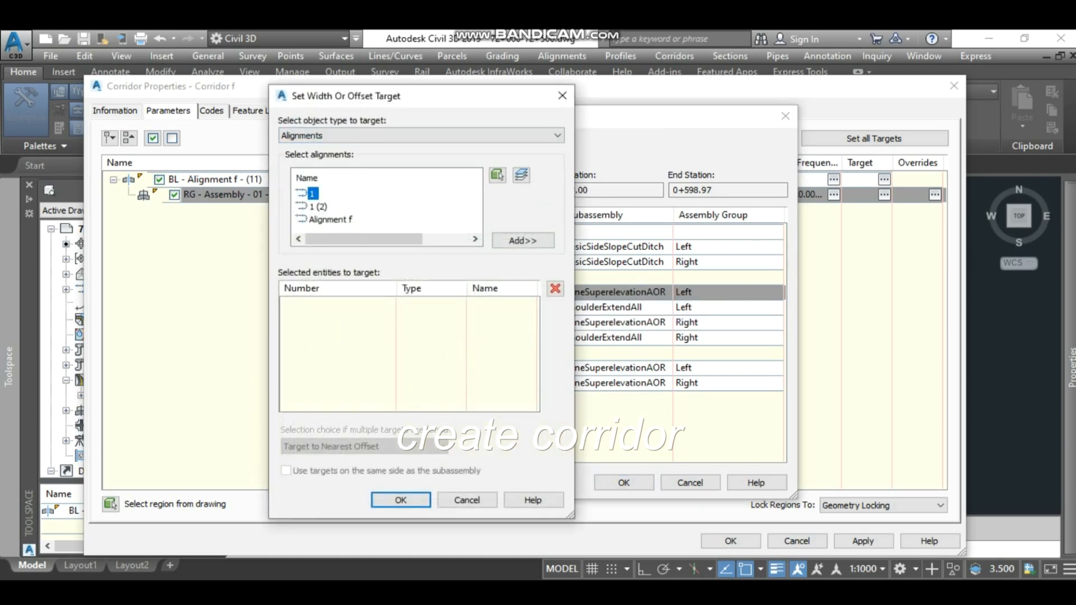
pyautogui.click(401, 500)
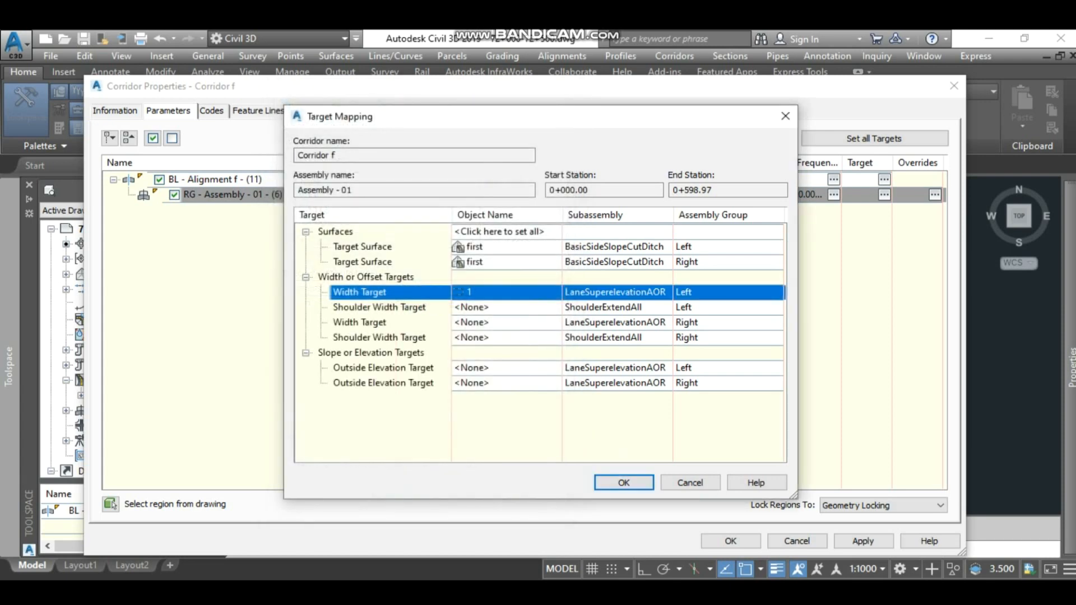
# Step: Set the right lane's width target to offset alignment 1 (2), apply the target mapping and rebuild the corridor
pyautogui.click(482, 323)
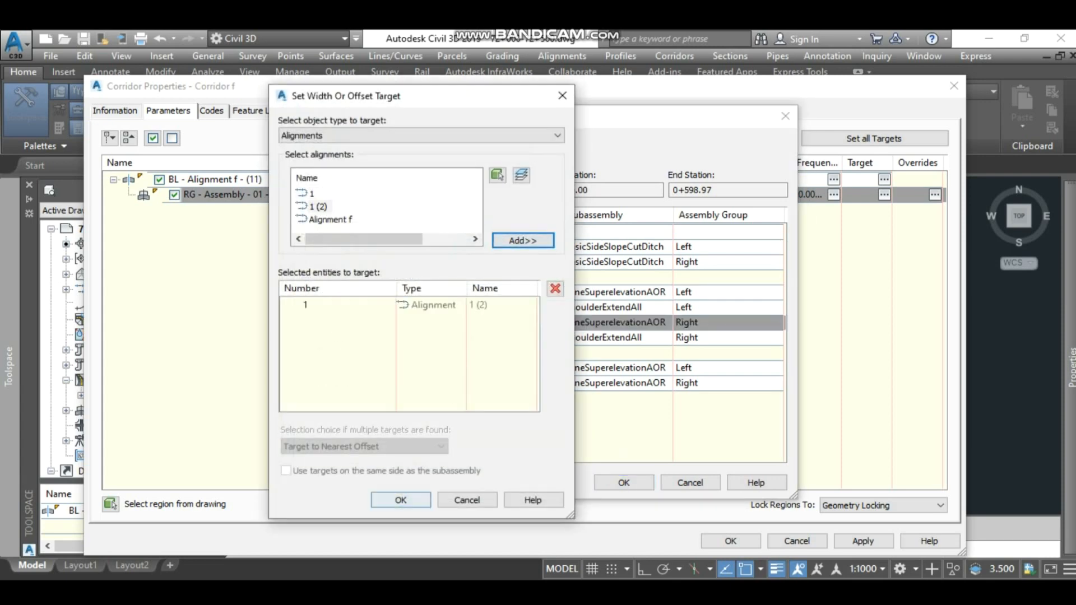
pyautogui.click(400, 500)
pyautogui.click(624, 482)
pyautogui.click(731, 541)
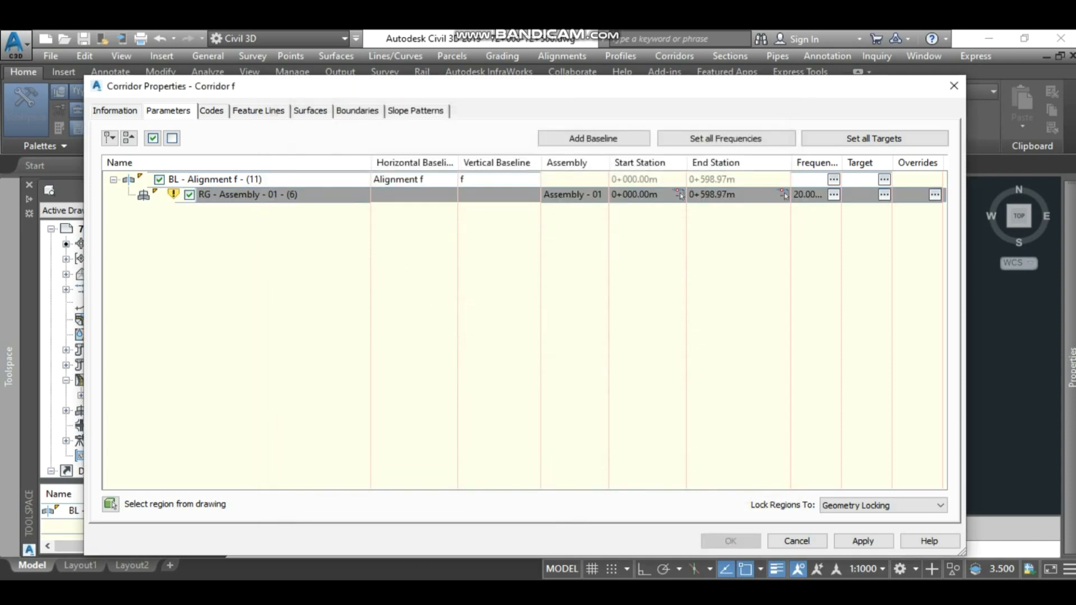
pyautogui.click(493, 274)
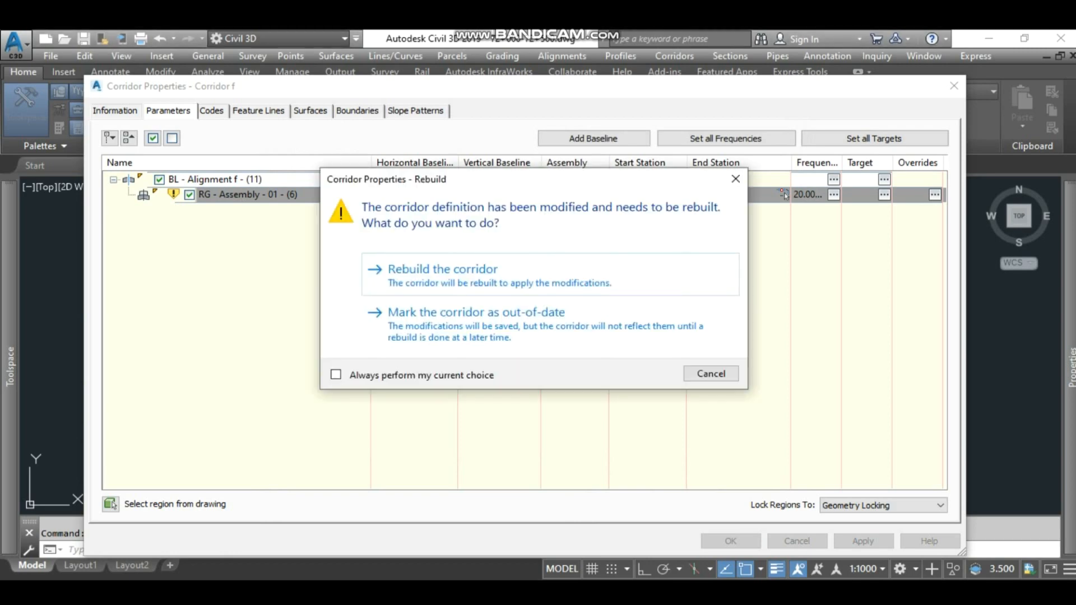
pyautogui.click(443, 270)
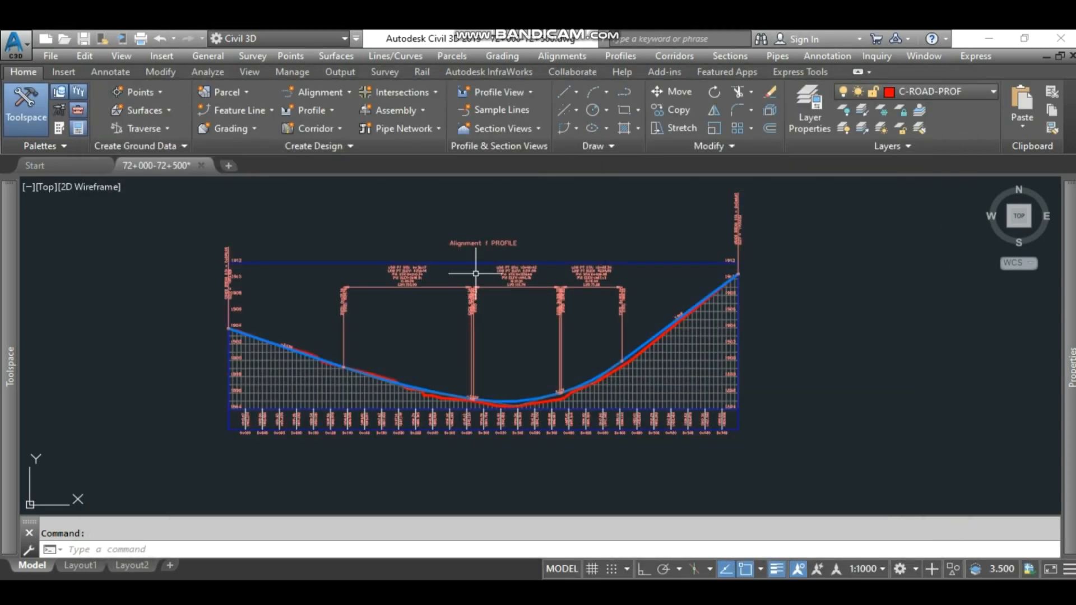
# Step: Examine the corridor in plan along the road, including how the lane edge follows the widening
pyautogui.scroll(-8, 513, 230)
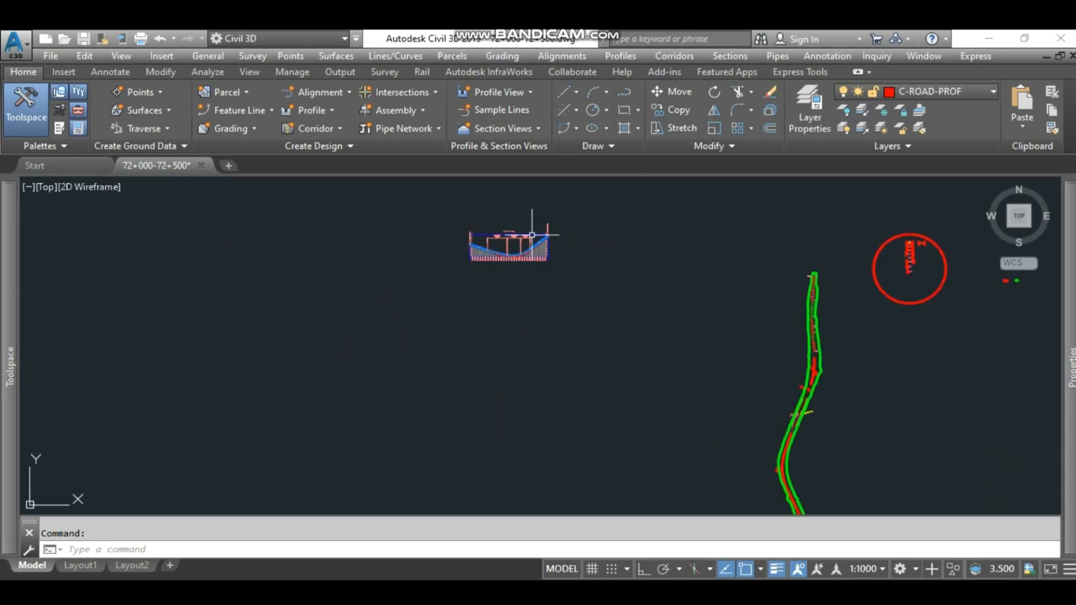
pyautogui.scroll(10, 826, 359)
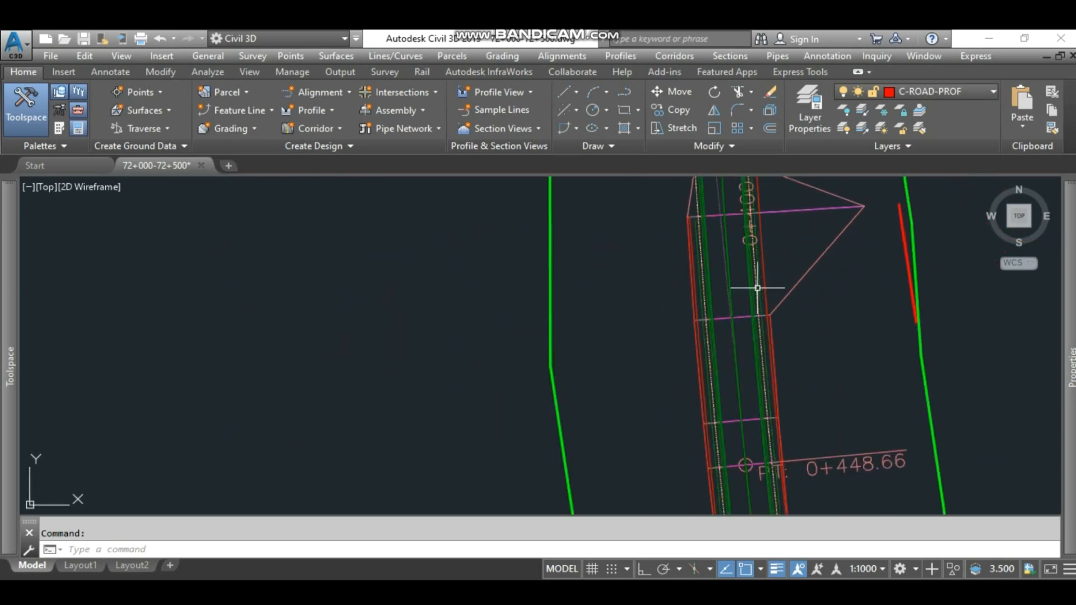
pyautogui.scroll(-6, 761, 320)
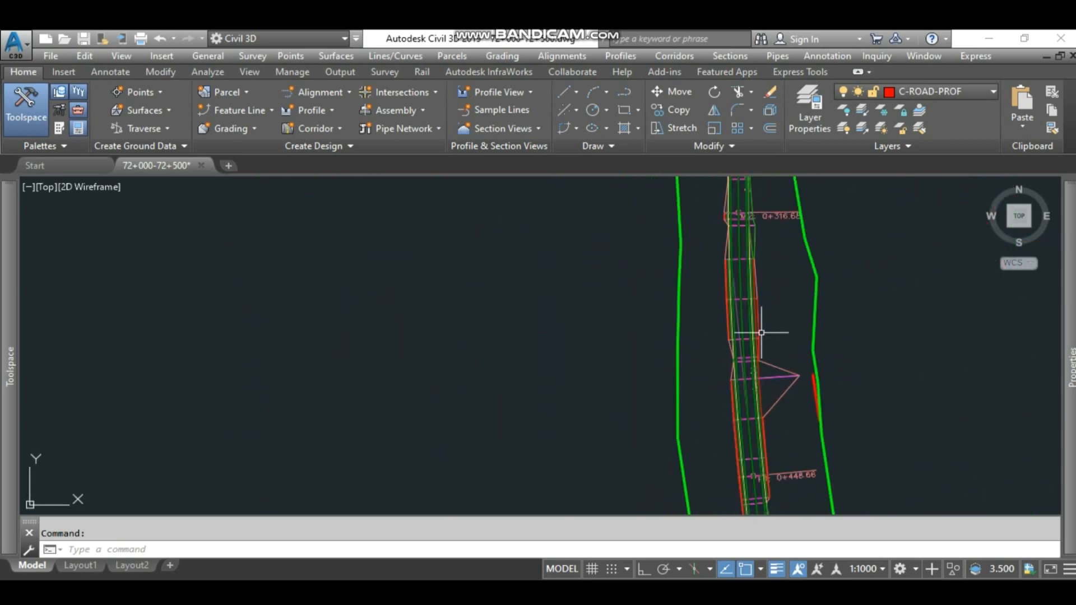
pyautogui.scroll(3, 751, 281)
pyautogui.scroll(-3, 754, 451)
pyautogui.scroll(5, 751, 272)
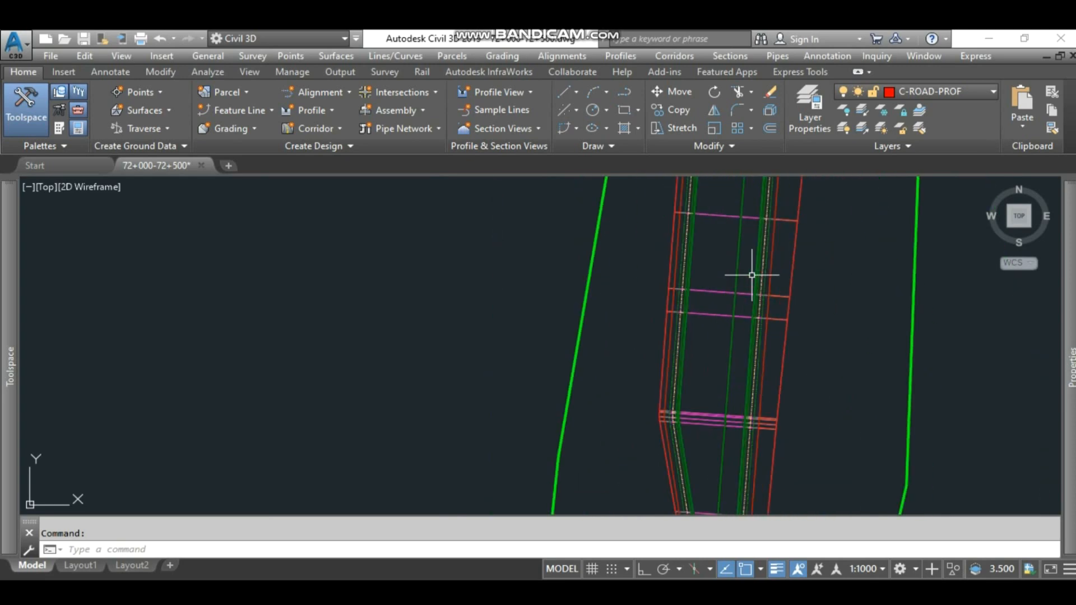
pyautogui.scroll(-3, 737, 290)
pyautogui.scroll(5, 737, 289)
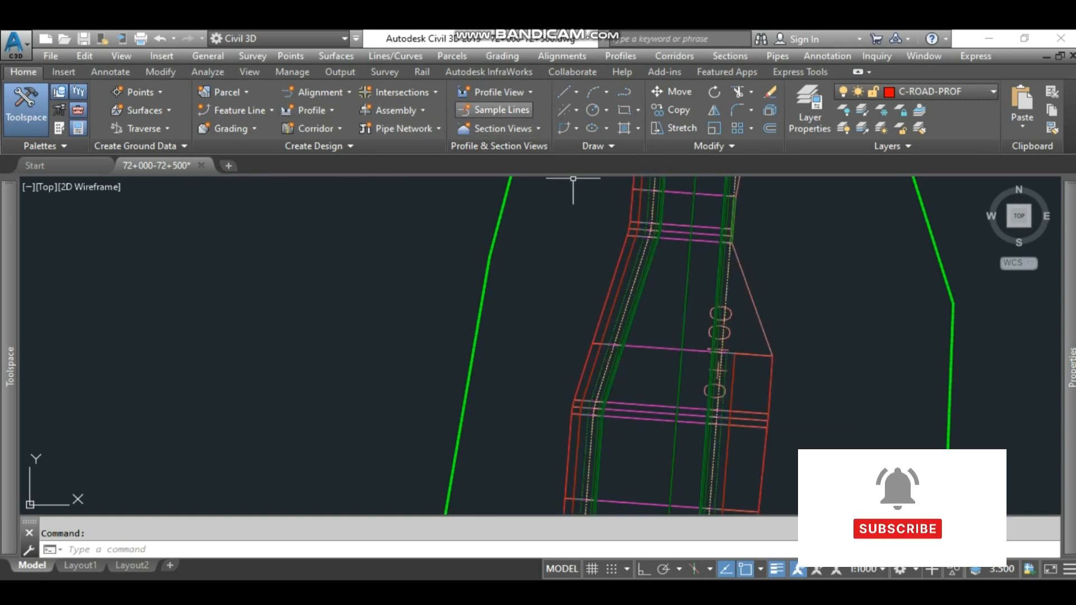
# Step: Create a sample line group named slf on Alignment f, sampling surface "first", Corridor f and Pressure Network - (1)
pyautogui.click(493, 110)
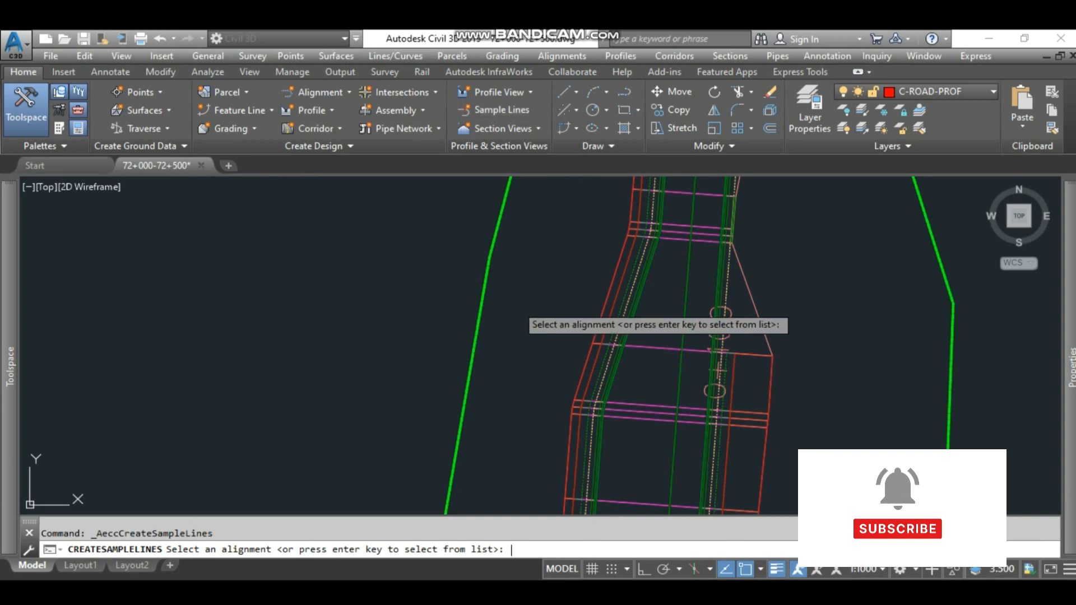
pyautogui.press('Return')
pyautogui.click(417, 276)
pyautogui.click(540, 399)
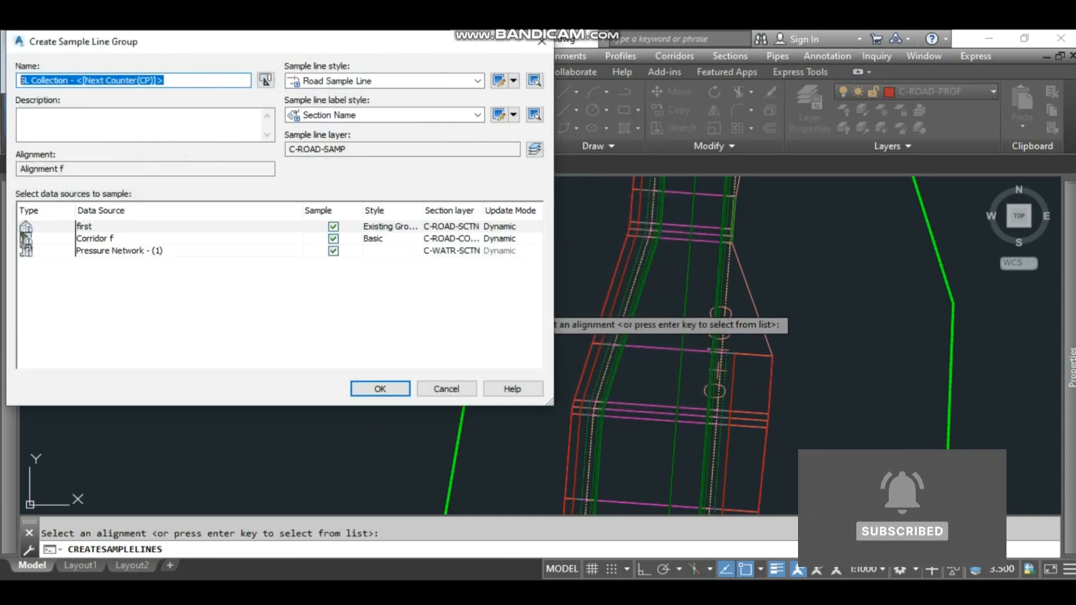
pyautogui.write('slf')
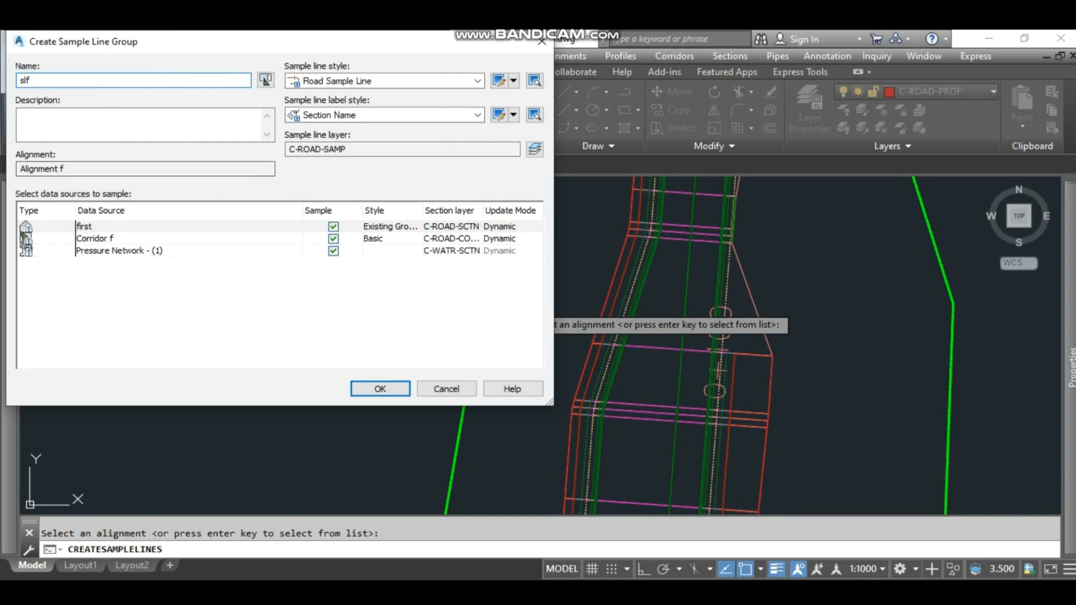
pyautogui.press('Return')
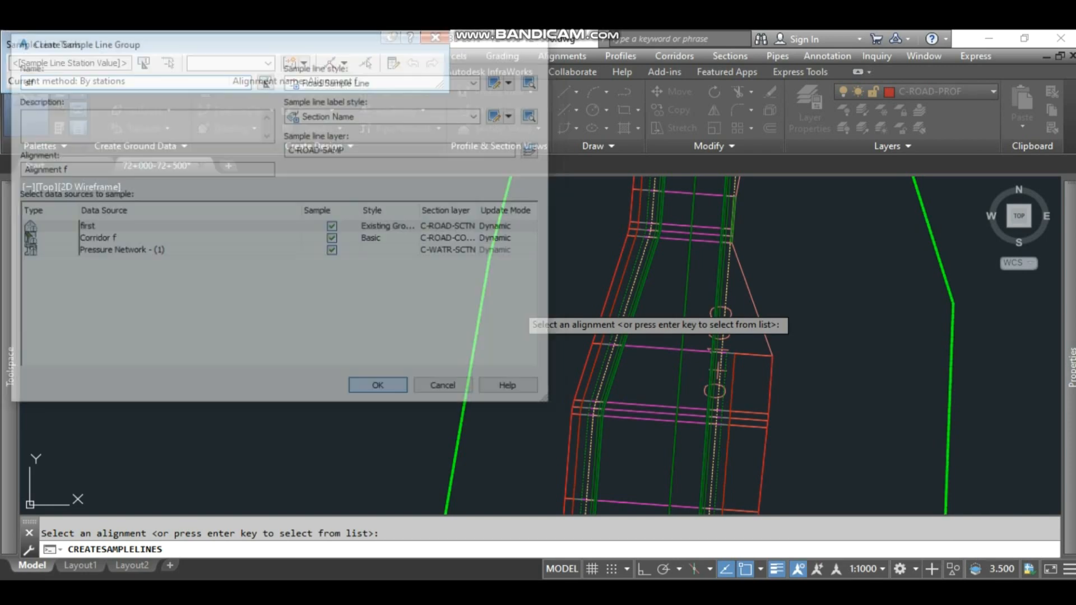
# Step: Add sample lines along Alignment f by station range with the default settings, and finish the sample line command
pyautogui.click(344, 62)
pyautogui.click(397, 82)
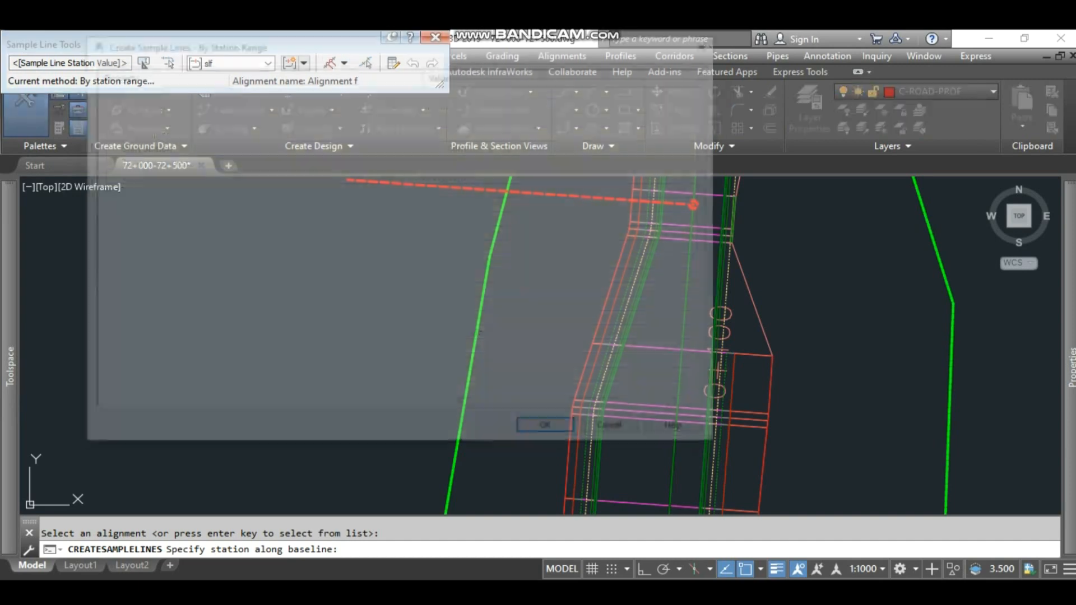
pyautogui.click(550, 431)
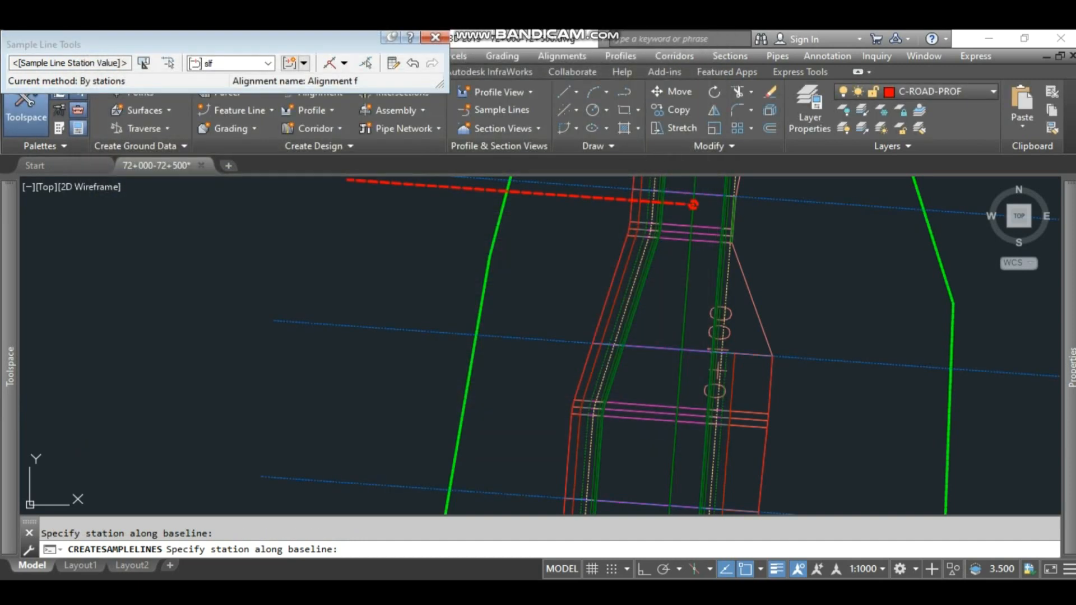
pyautogui.click(436, 38)
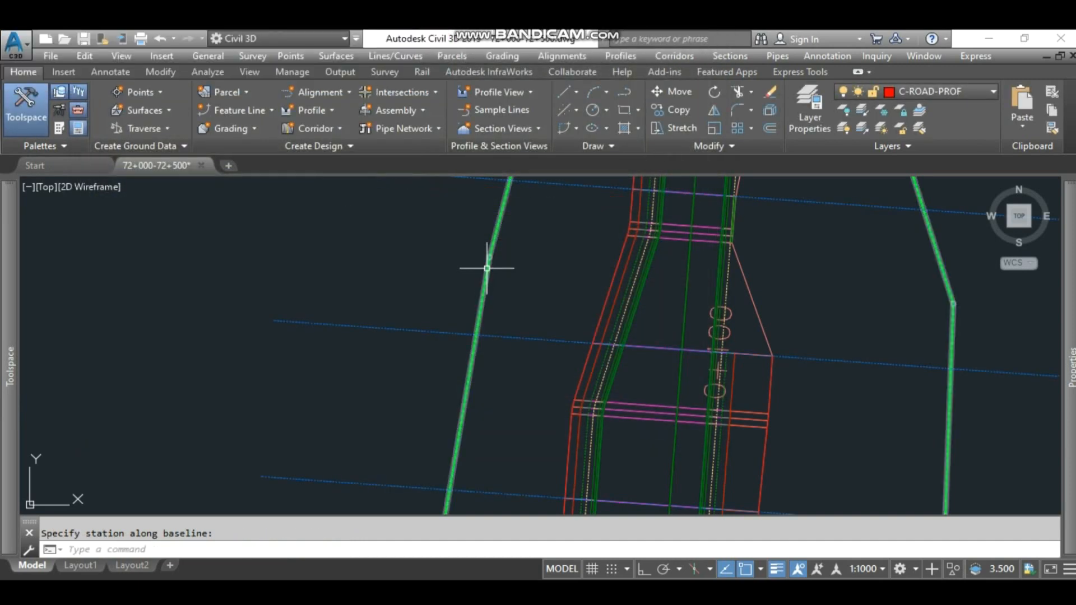
# Step: Create multiple section views for Alignment f's sample line group slf with the default settings, placing them in the empty area below the profile view
pyautogui.click(730, 55)
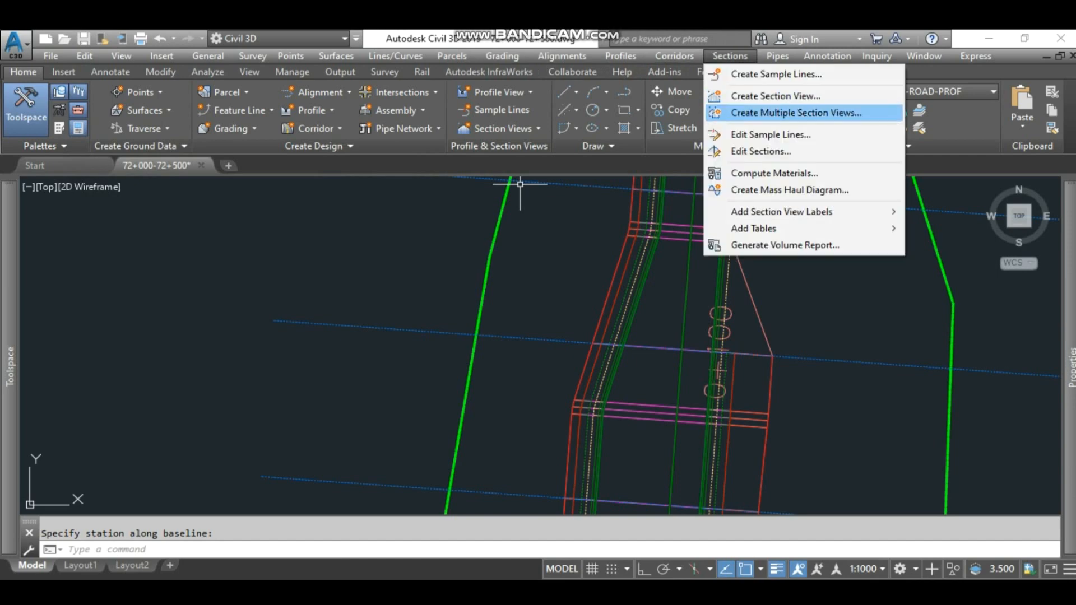
pyautogui.click(795, 112)
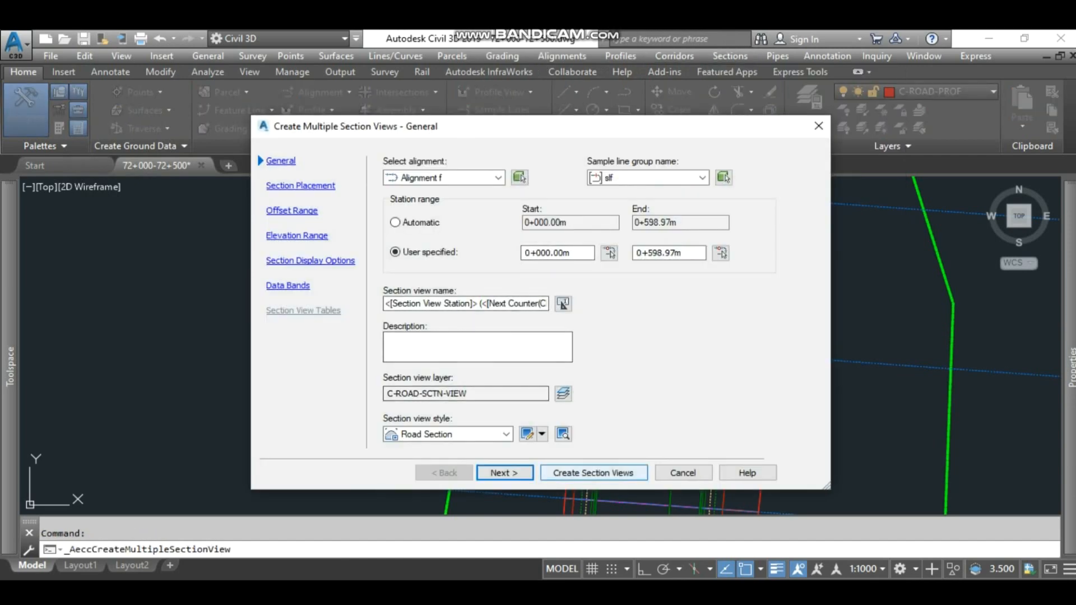
pyautogui.click(593, 473)
pyautogui.scroll(-6, 696, 252)
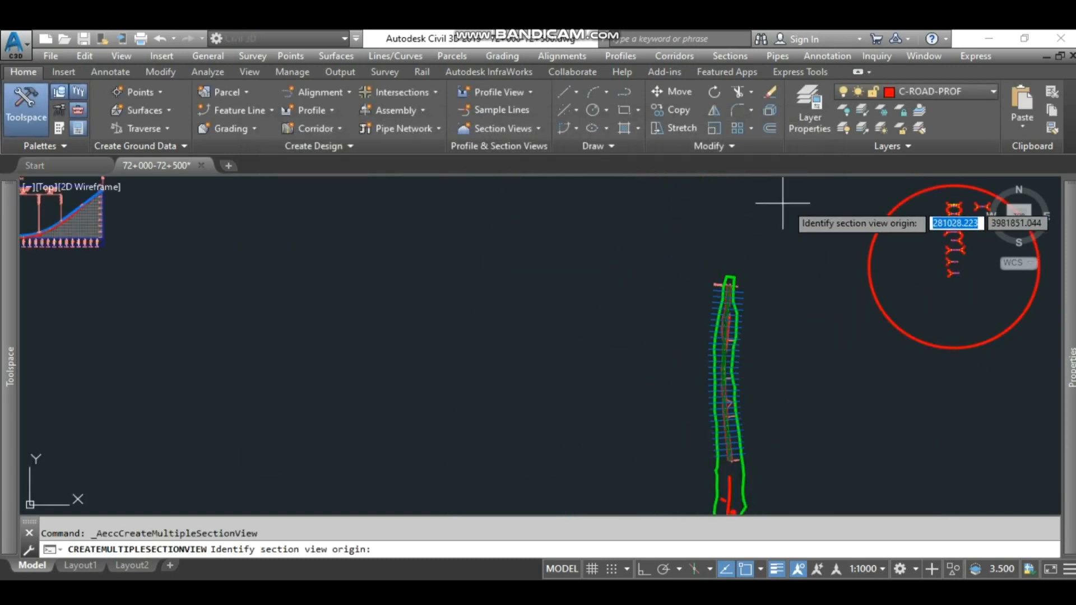
pyautogui.click(464, 333)
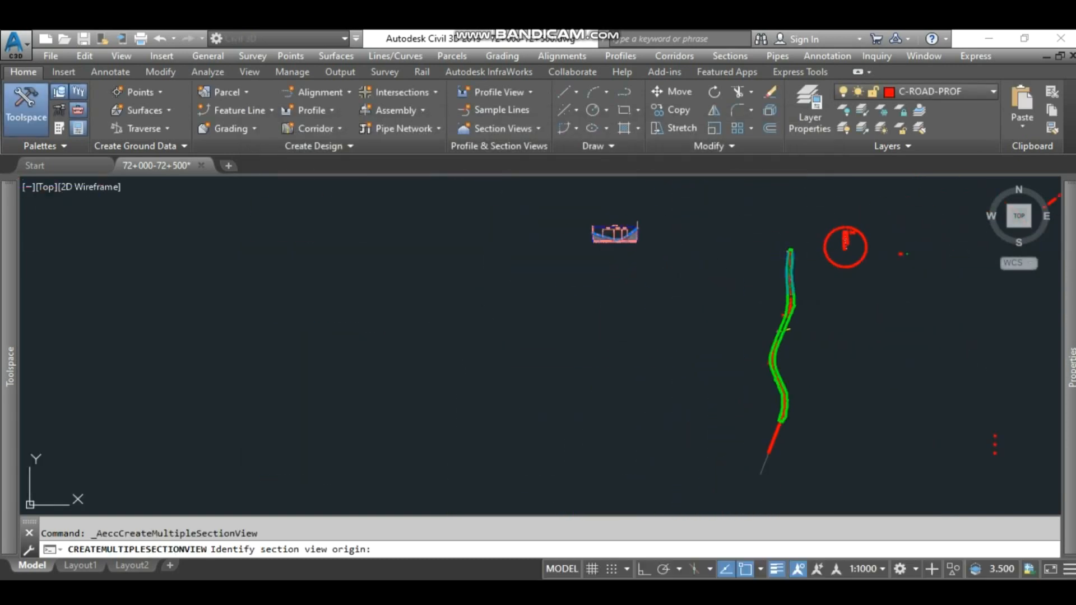
# Step: Examine the section views at several stations against the corridor plan, checking how the parking widening appears in the road cross sections
pyautogui.scroll(5, 476, 265)
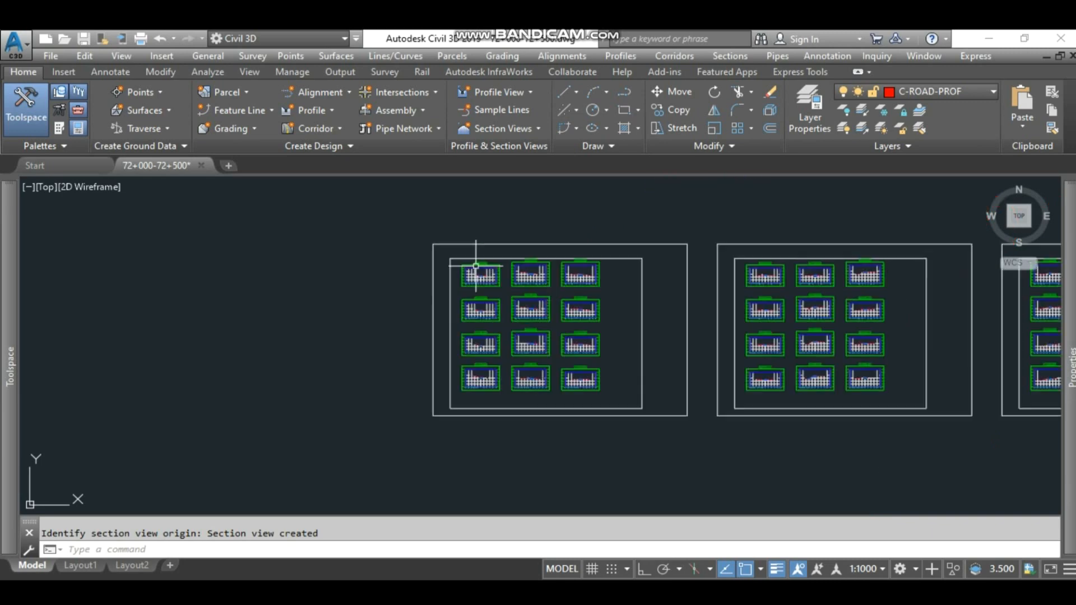
pyautogui.scroll(15, 475, 266)
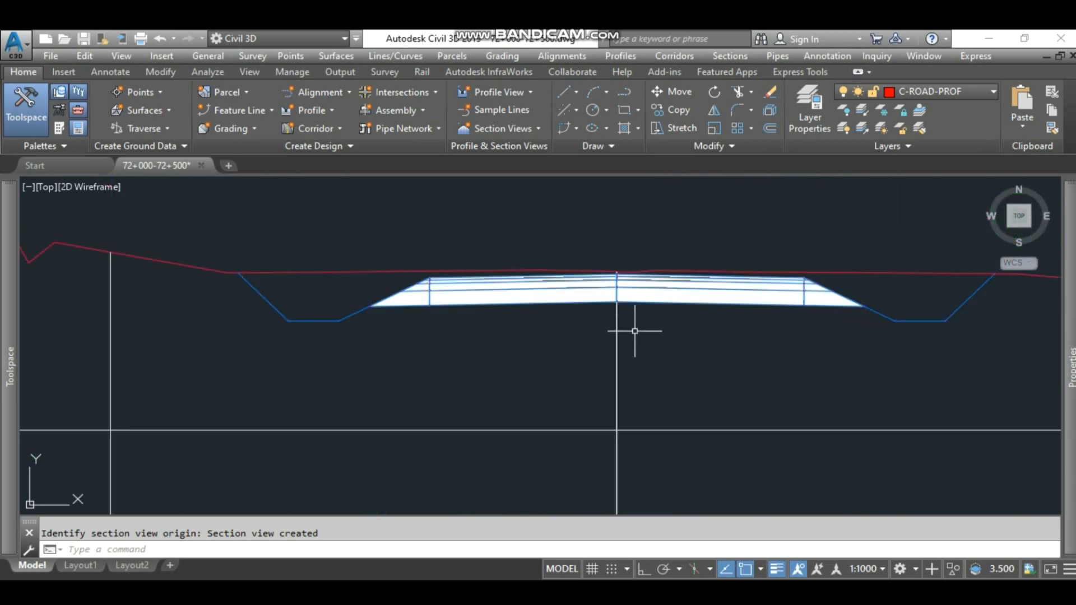
pyautogui.scroll(-10, 662, 233)
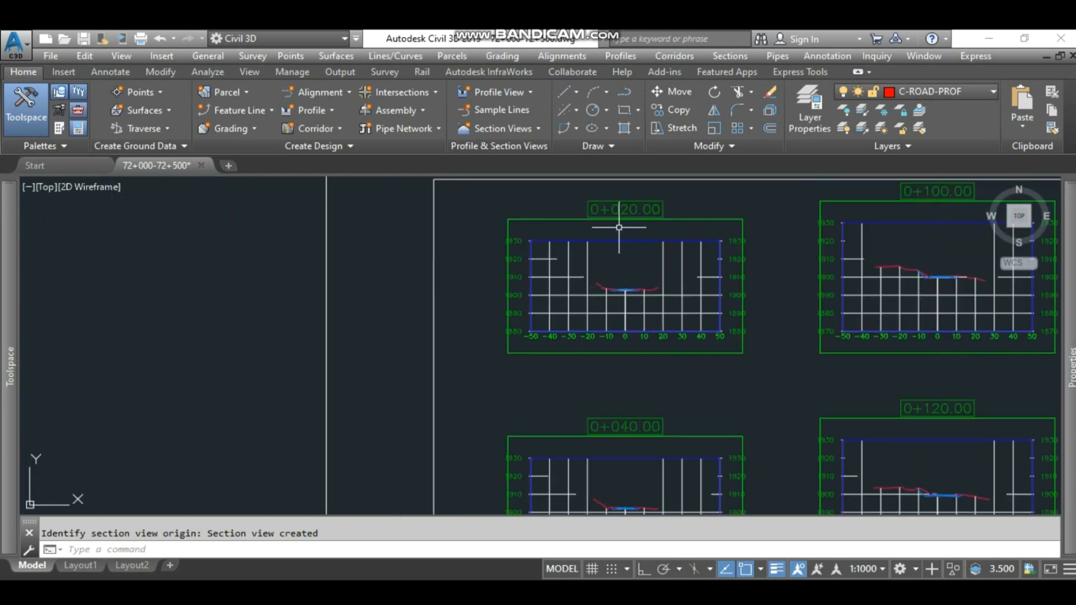
pyautogui.scroll(-10, 620, 253)
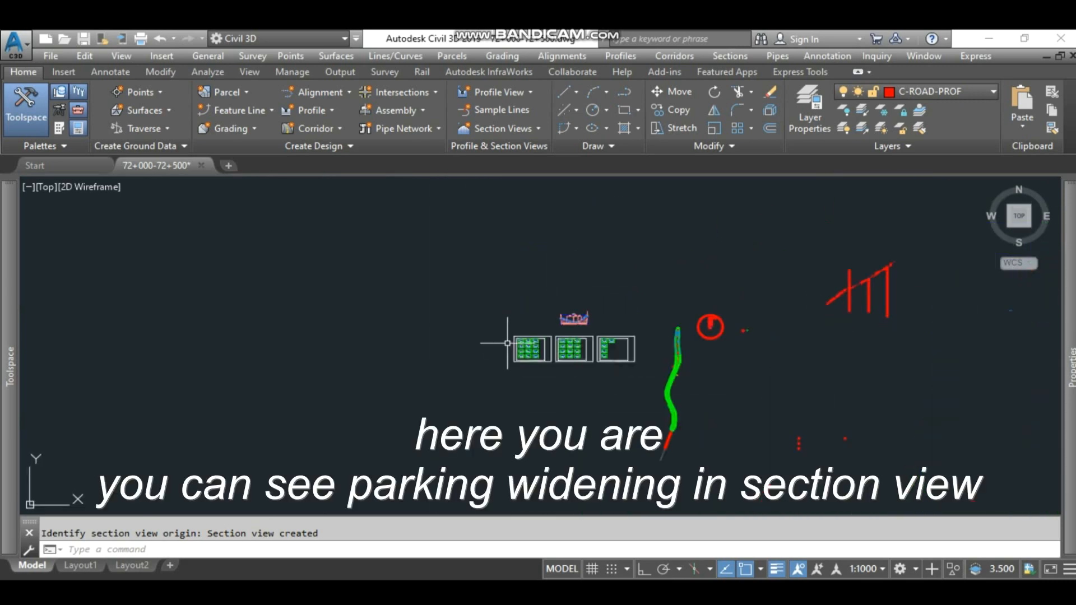
pyautogui.scroll(8, 677, 346)
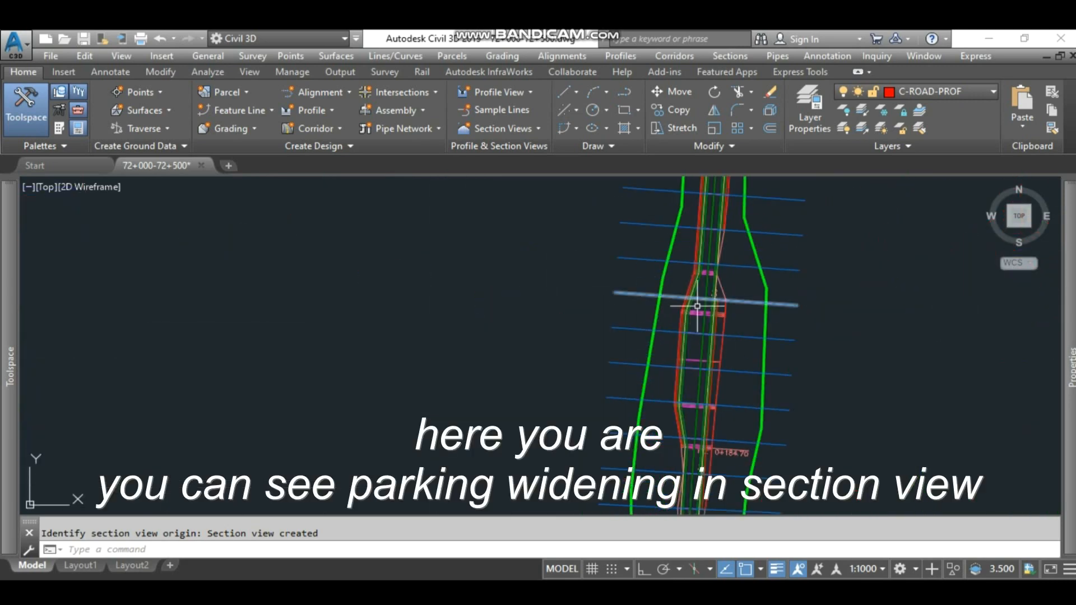
pyautogui.scroll(4, 718, 291)
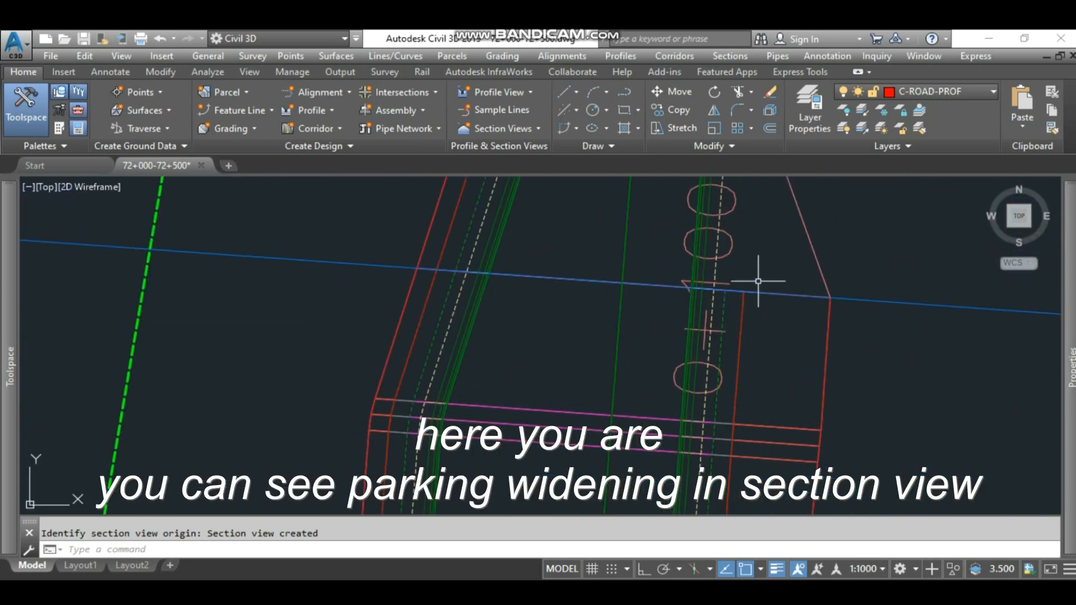
pyautogui.scroll(-10, 758, 281)
pyautogui.scroll(8, 313, 319)
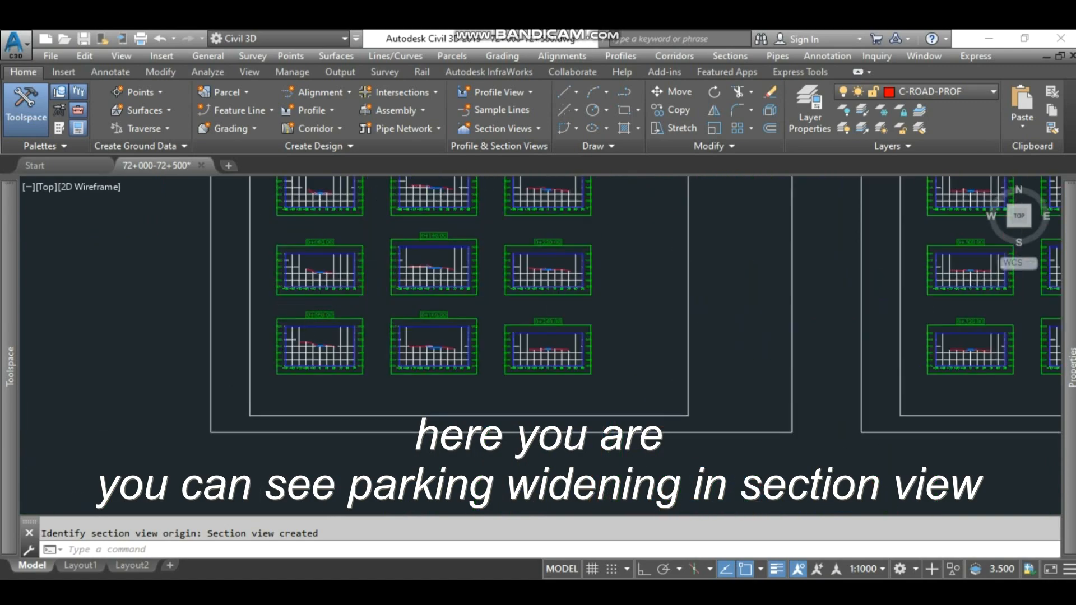
pyautogui.scroll(8, 323, 370)
pyautogui.scroll(-10, 324, 370)
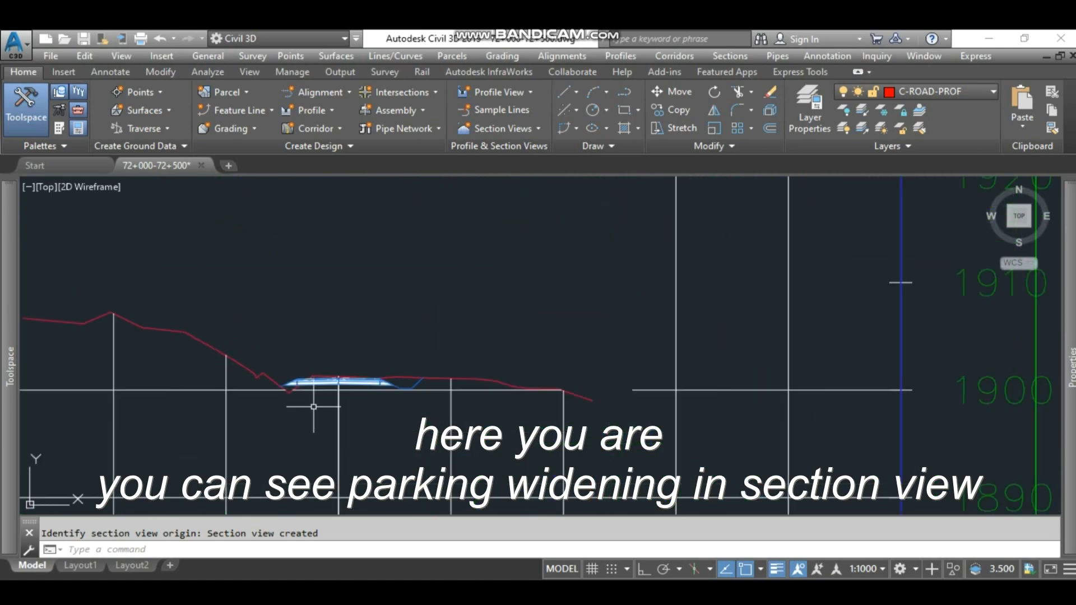
pyautogui.scroll(10, 408, 274)
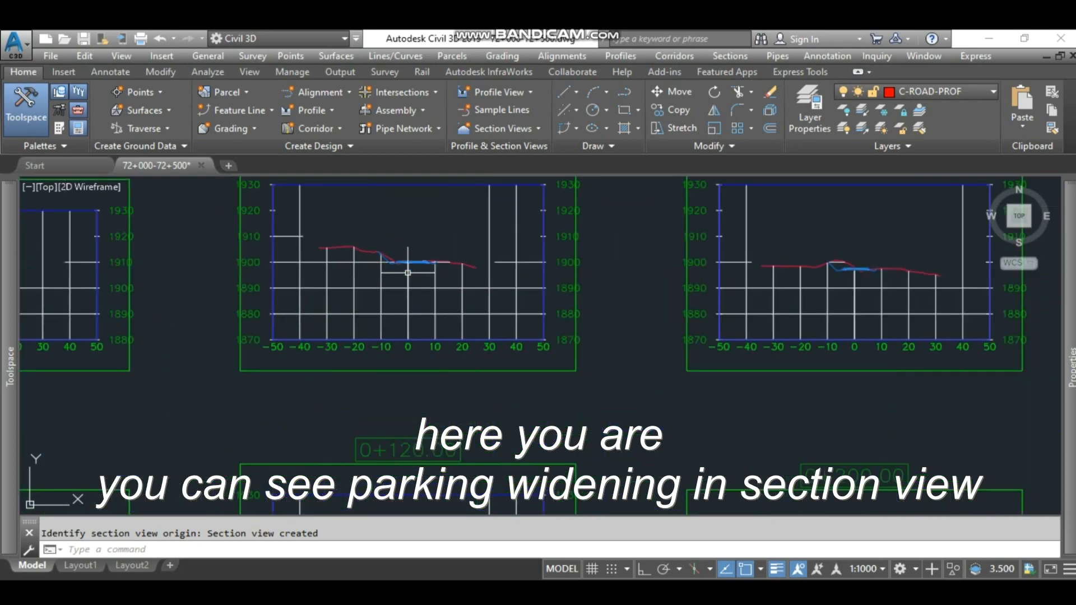
pyautogui.scroll(-10, 443, 251)
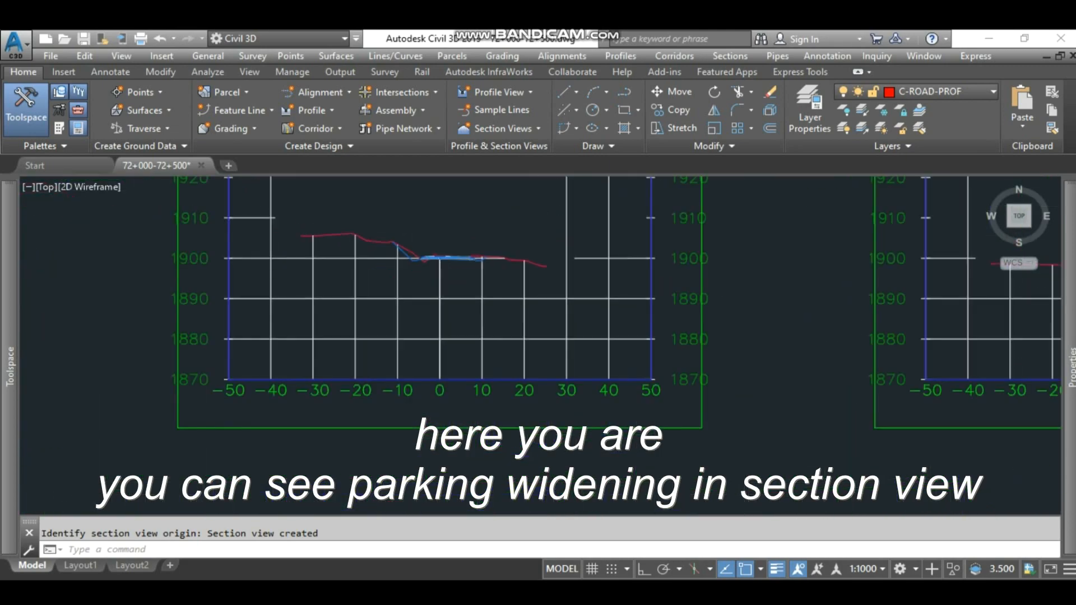
pyautogui.scroll(12, 464, 432)
pyautogui.scroll(-2, 513, 302)
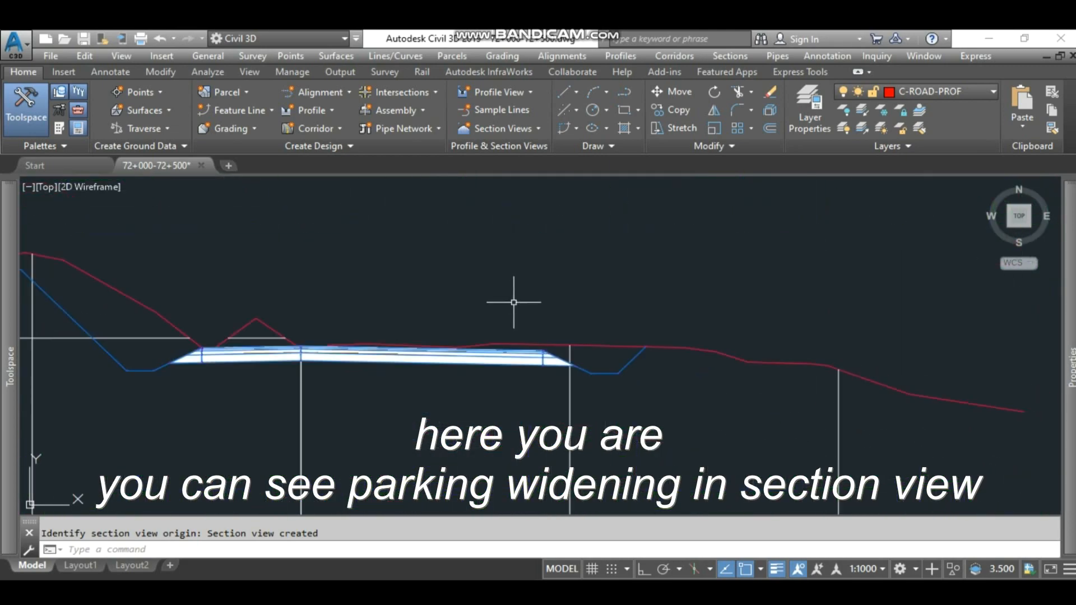